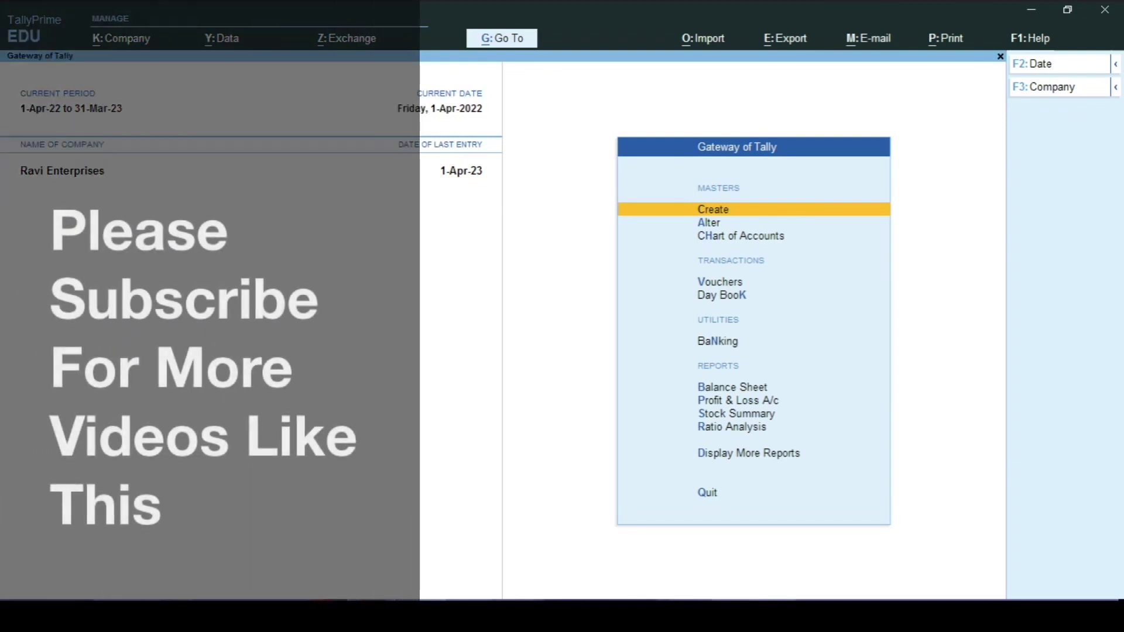
# Open the Statutory Reports list from the additional reports of the company
pyautogui.click(749, 453)
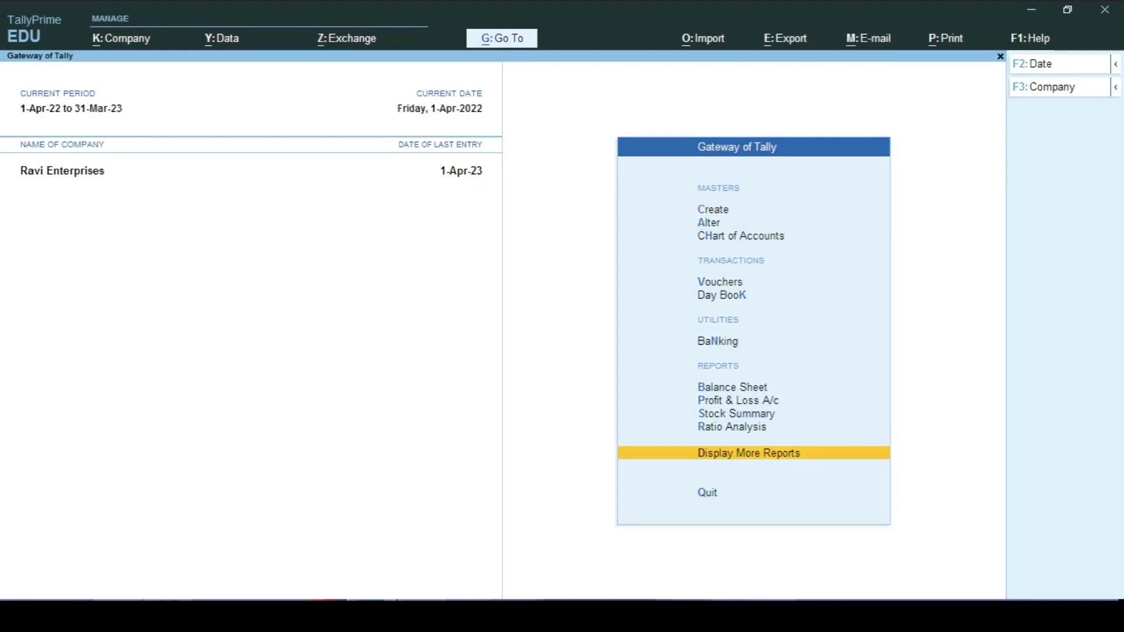
pyautogui.press('Return')
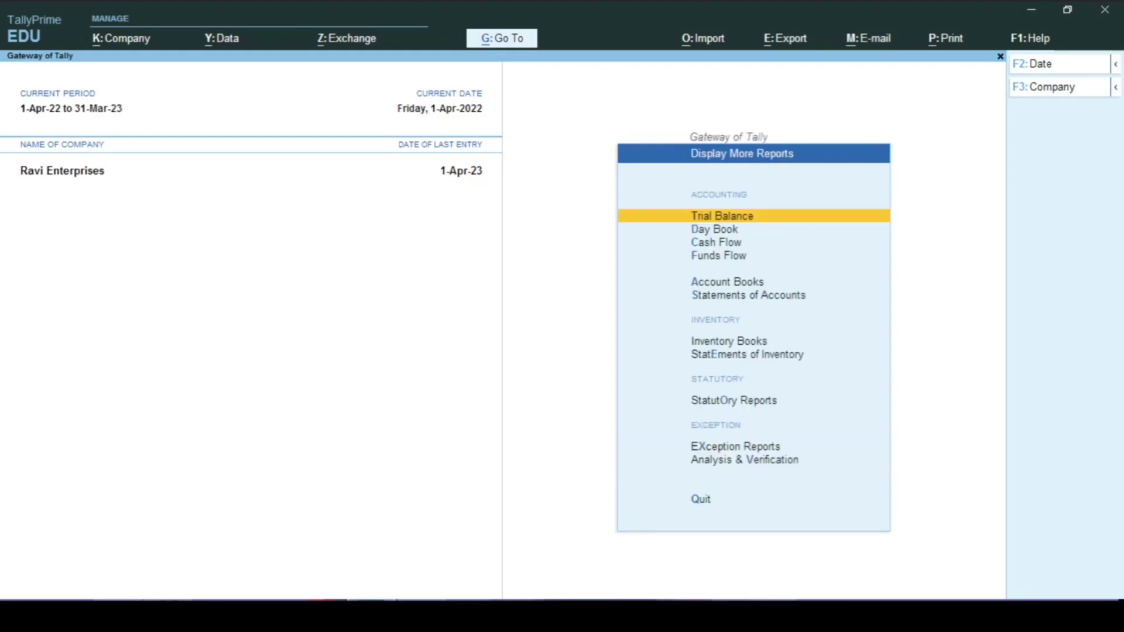
pyautogui.press('Down')
pyautogui.press('Down')
pyautogui.press('Down')
pyautogui.press('Down')
pyautogui.press('Down')
pyautogui.press('Down')
pyautogui.press('Down')
pyautogui.press('Down')
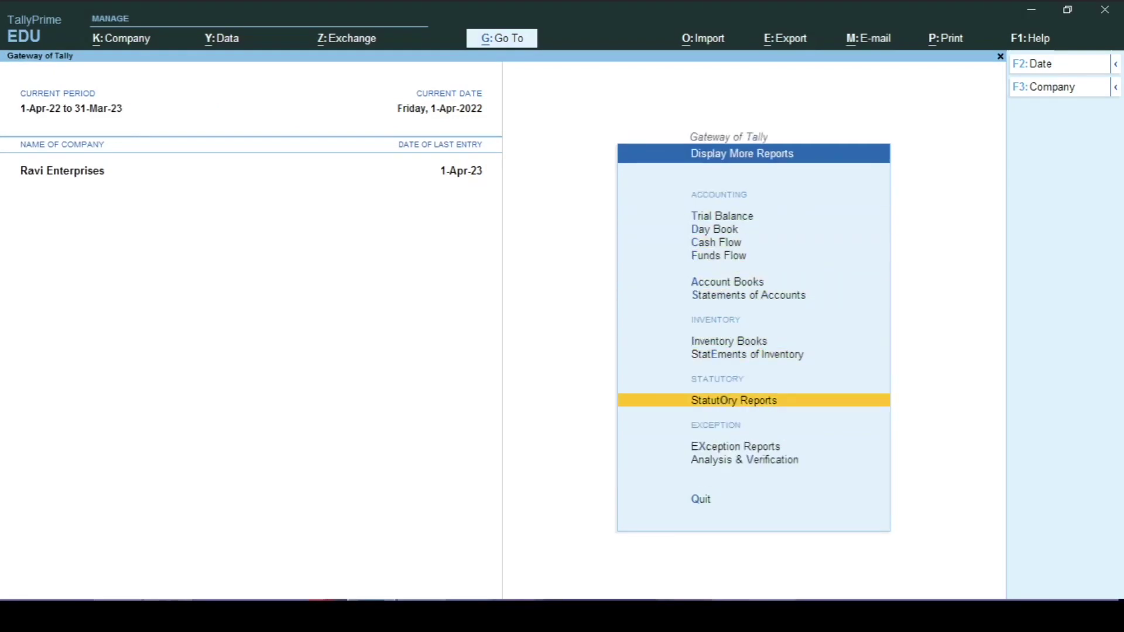
pyautogui.press('Return')
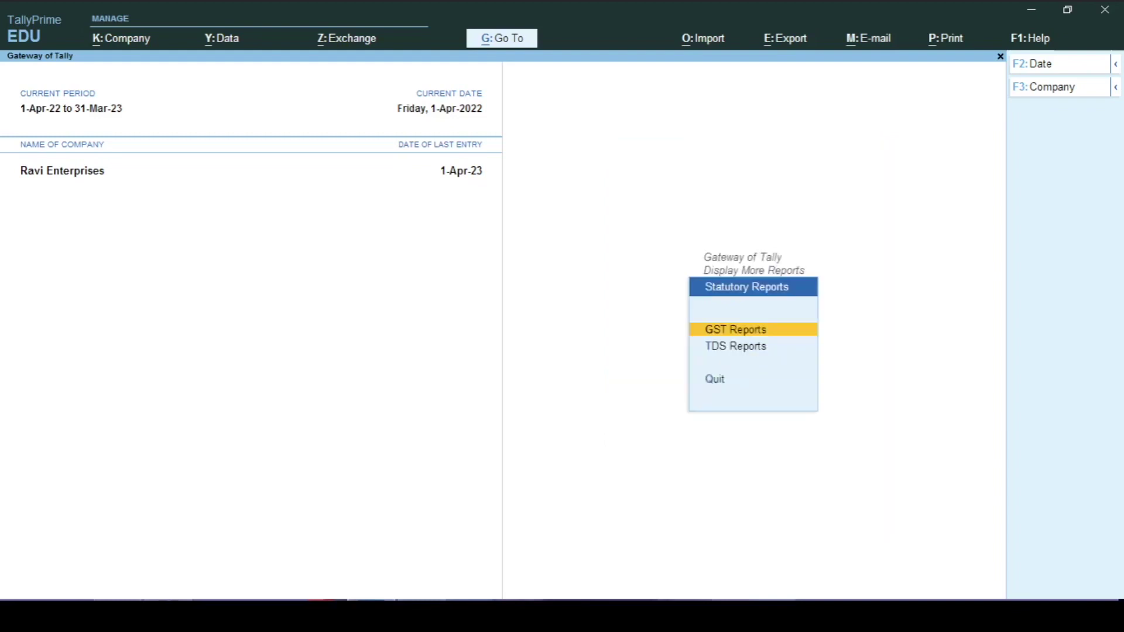
# Open GST Rate Setup from the GST reports for the primary stock group
pyautogui.press('Return')
pyautogui.press('Down')
pyautogui.press('Down')
pyautogui.press('Down')
pyautogui.press('Down')
pyautogui.press('Down')
pyautogui.press('Down')
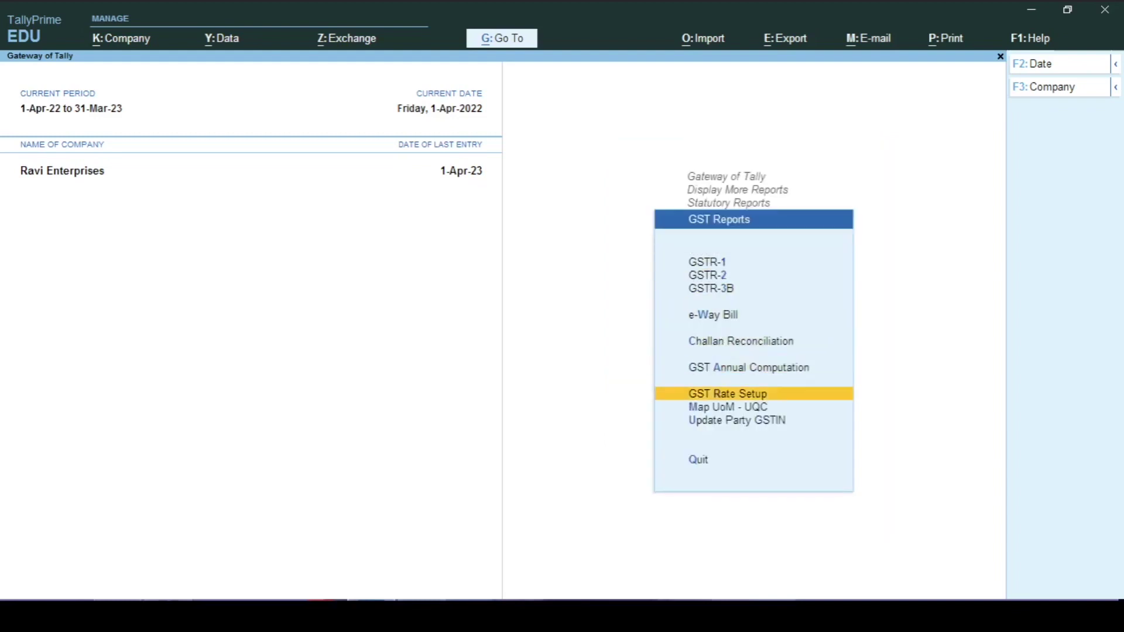
pyautogui.press('Return')
# Examine the HSN/SAC codes, applicable dates and tax rates of the stock items in GST Rate Setup
pyautogui.press('Down')
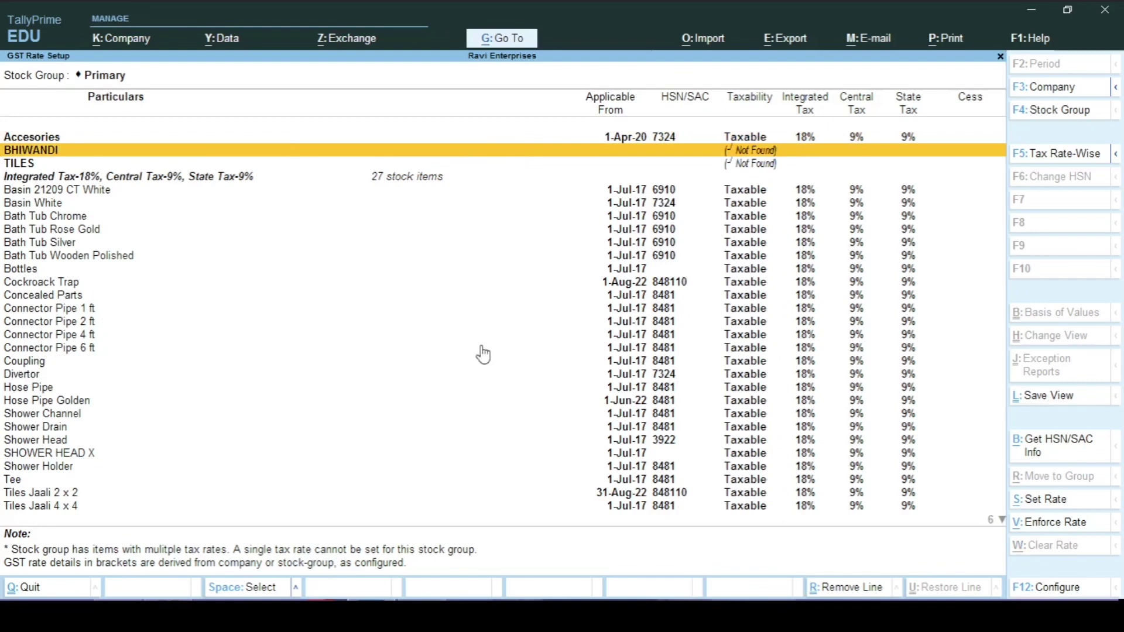
pyautogui.press('Down')
pyautogui.press('Down')
pyautogui.press('Down')
pyautogui.press('Down')
pyautogui.press('Down')
pyautogui.press('Down')
pyautogui.press('Down')
pyautogui.press('Down')
pyautogui.press('Down')
pyautogui.press('Down')
pyautogui.press('Down')
pyautogui.press('Down')
pyautogui.press('Down')
pyautogui.press('Down')
pyautogui.press('Down')
pyautogui.press('Down')
pyautogui.press('Down')
pyautogui.press('Down')
pyautogui.press('Down')
pyautogui.press('Down')
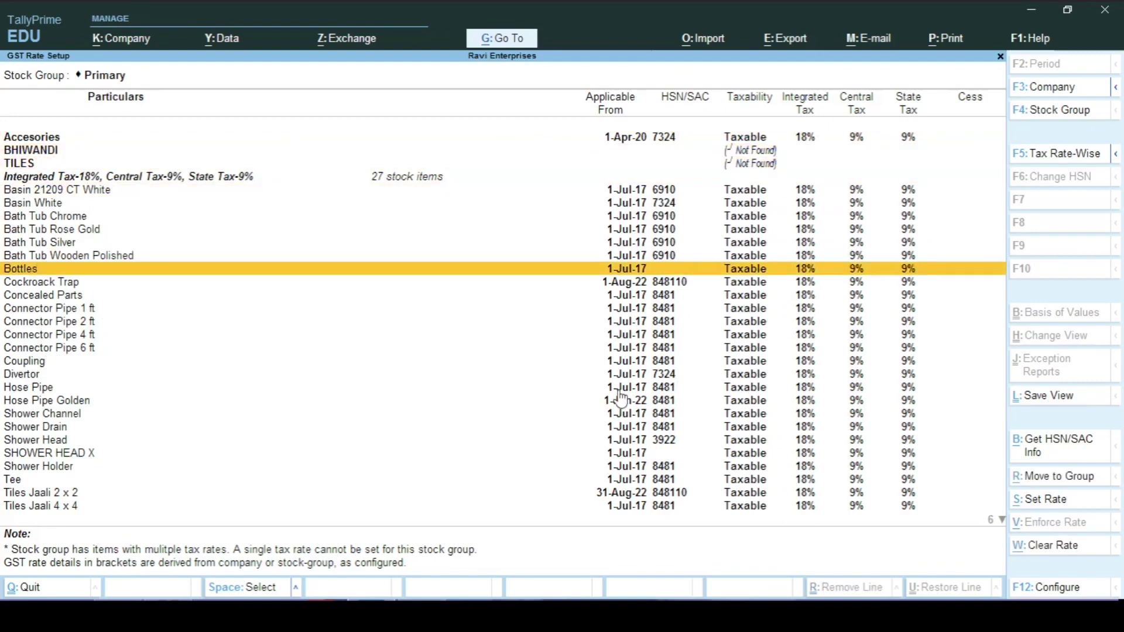
pyautogui.press('Down')
pyautogui.press('Down')
pyautogui.press('Down')
pyautogui.press('Down')
pyautogui.press('Down')
pyautogui.press('Down')
pyautogui.press('Down')
pyautogui.press('Up')
pyautogui.press('Up')
pyautogui.press('Up')
pyautogui.press('Up')
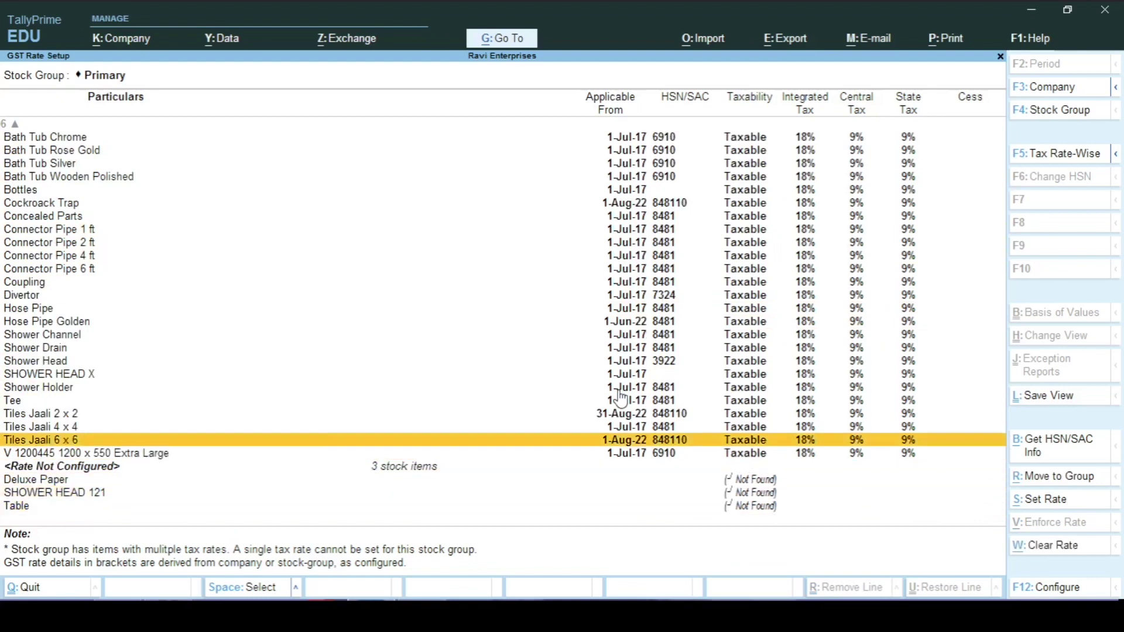
pyautogui.press('Up')
pyautogui.press('Up')
pyautogui.press('Up')
pyautogui.press('Up')
pyautogui.press('Up')
pyautogui.press('Up')
pyautogui.press('Up')
pyautogui.press('Up')
pyautogui.press('Up')
pyautogui.press('Up')
pyautogui.press('Up')
pyautogui.press('Up')
pyautogui.press('Up')
pyautogui.press('Up')
pyautogui.press('Up')
pyautogui.press('Up')
pyautogui.press('Up')
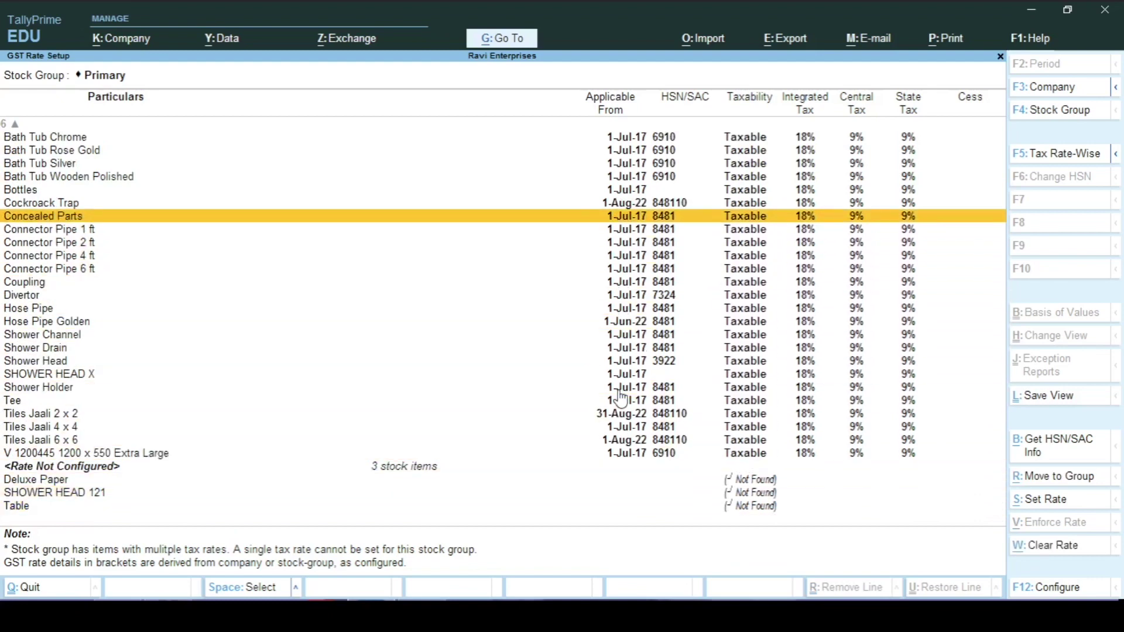
pyautogui.press('Down')
pyautogui.press('Down')
pyautogui.press('Down')
pyautogui.press('Down')
pyautogui.press('Down')
pyautogui.press('Down')
pyautogui.press('Down')
pyautogui.press('Down')
pyautogui.press('Down')
pyautogui.press('Down')
pyautogui.press('Down')
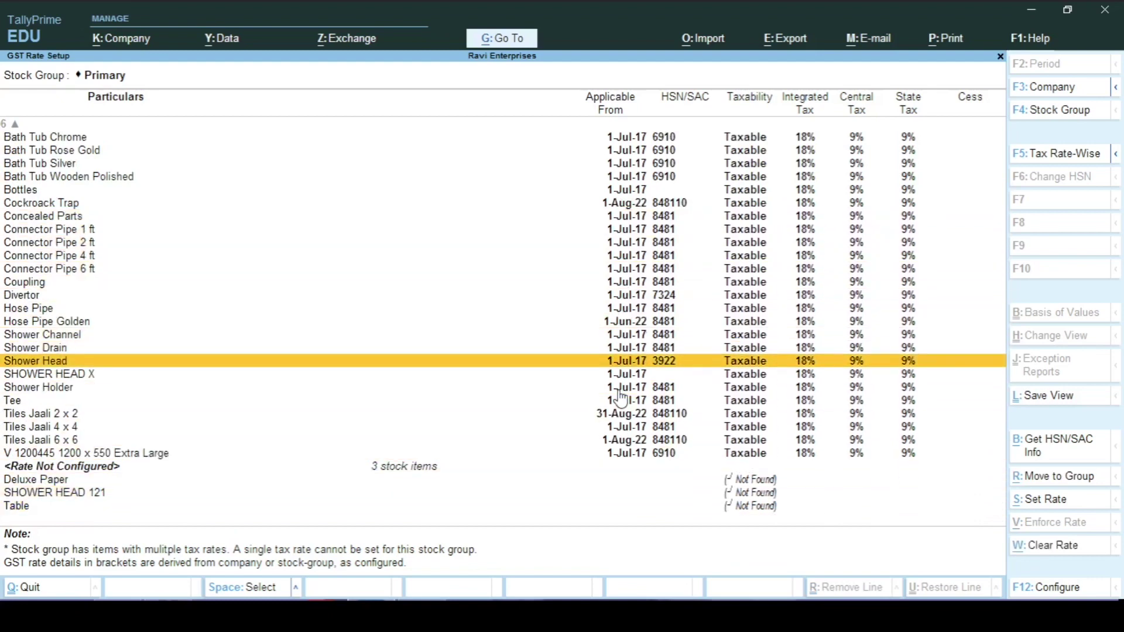
# Set the HSN/SAC code of the stock item Tiles Jaali 4 x 4 to 84811000 in its GST rate details
pyautogui.press('Down')
pyautogui.press('Down')
pyautogui.press('Down')
pyautogui.press('Down')
pyautogui.press('Down')
pyautogui.press('Down')
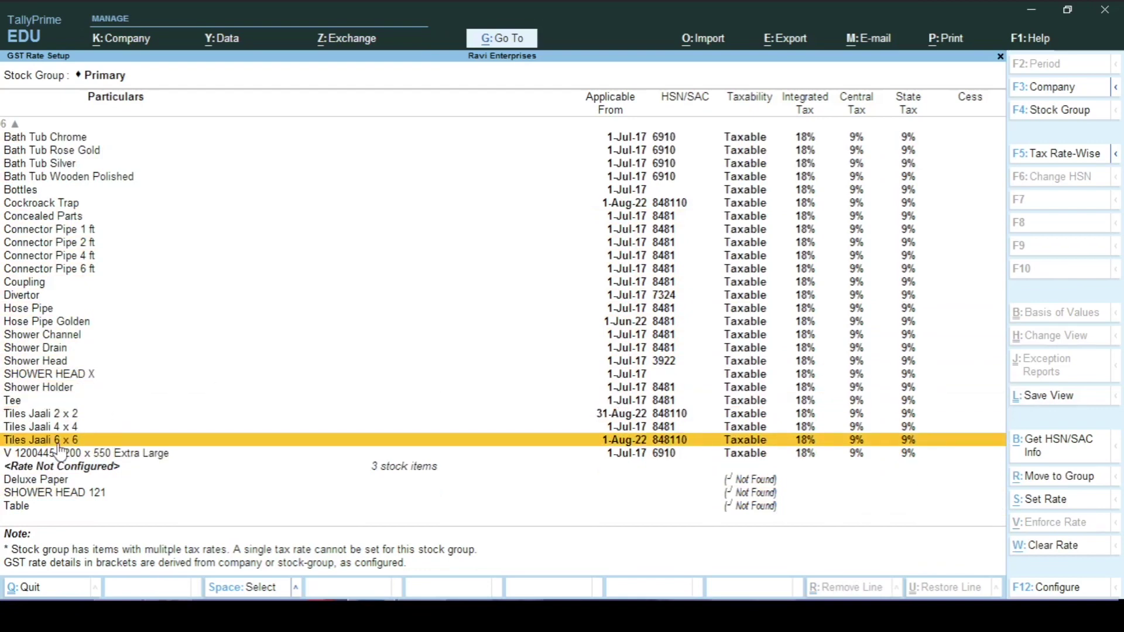
pyautogui.press('Up')
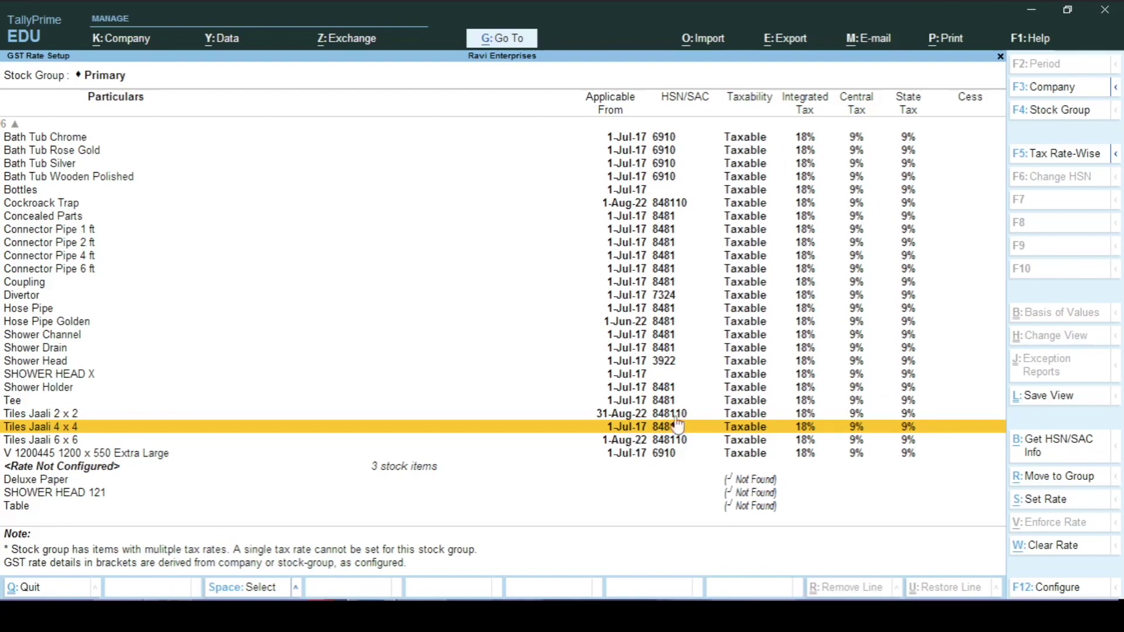
pyautogui.click(1042, 507)
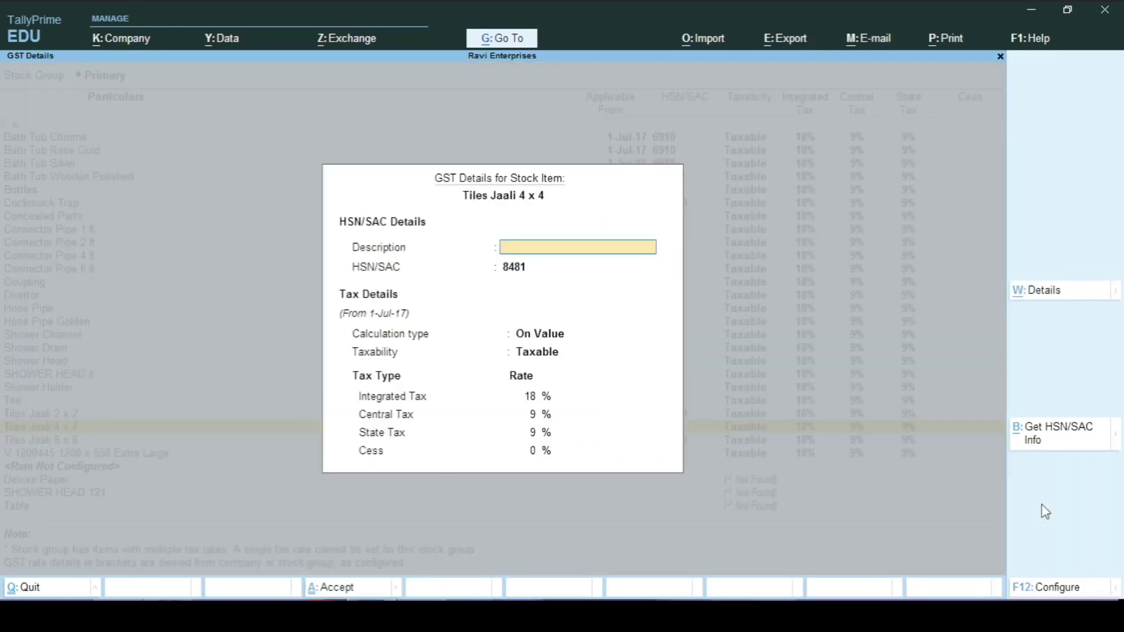
pyautogui.press('Return')
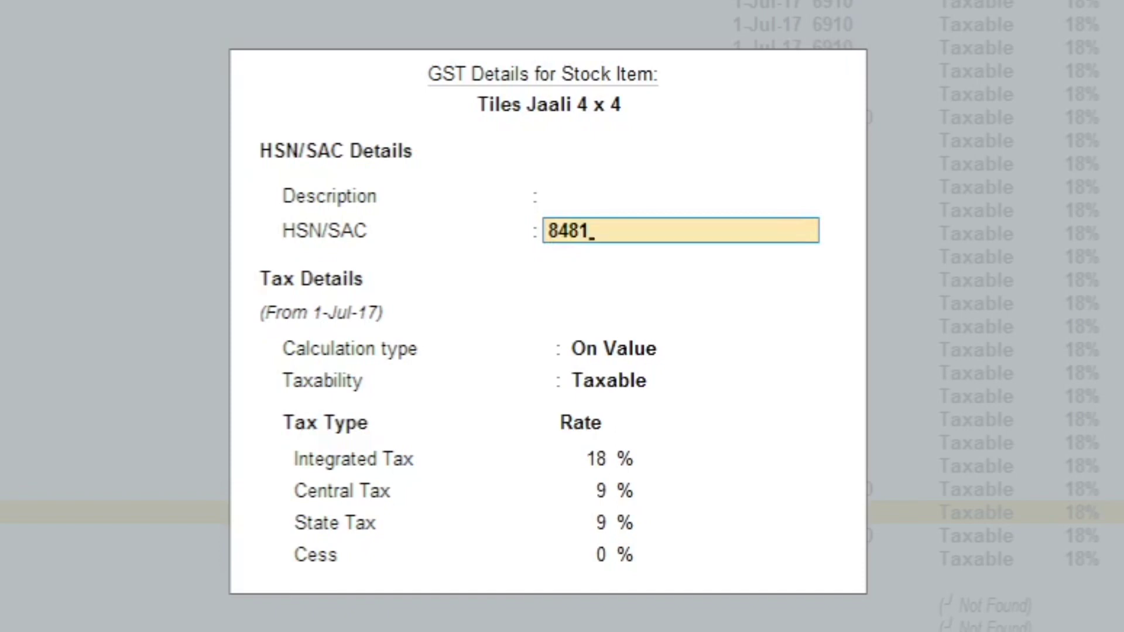
pyautogui.write('1000')
pyautogui.press('Return')
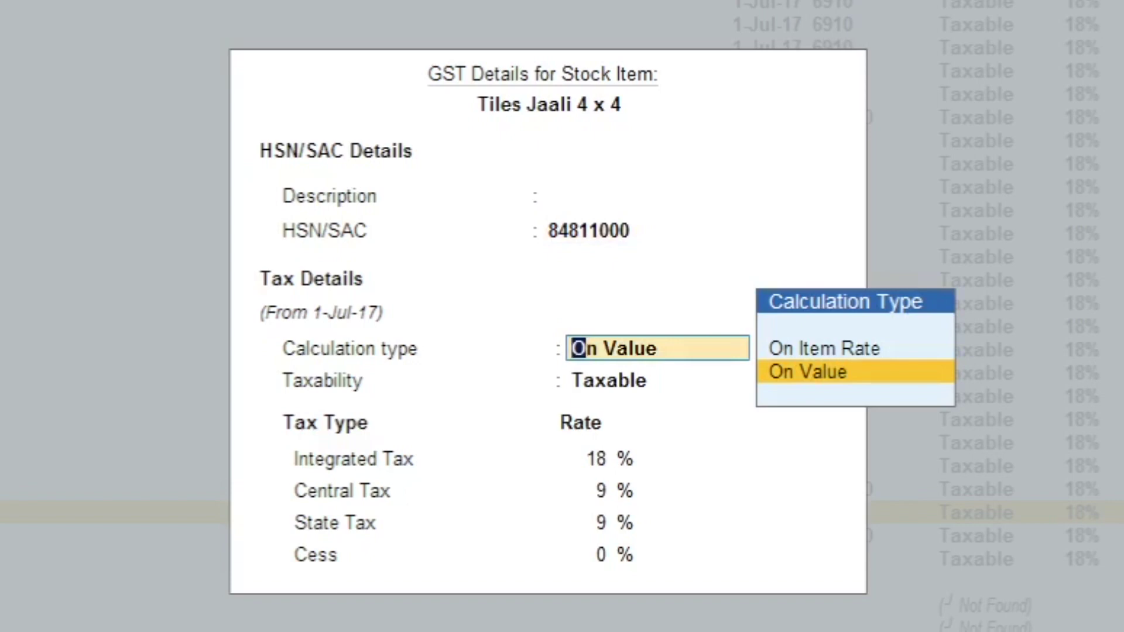
# Keep the item's existing tax details, make the revised GST details applicable from 1/8/2022, and accept them
pyautogui.press('Return')
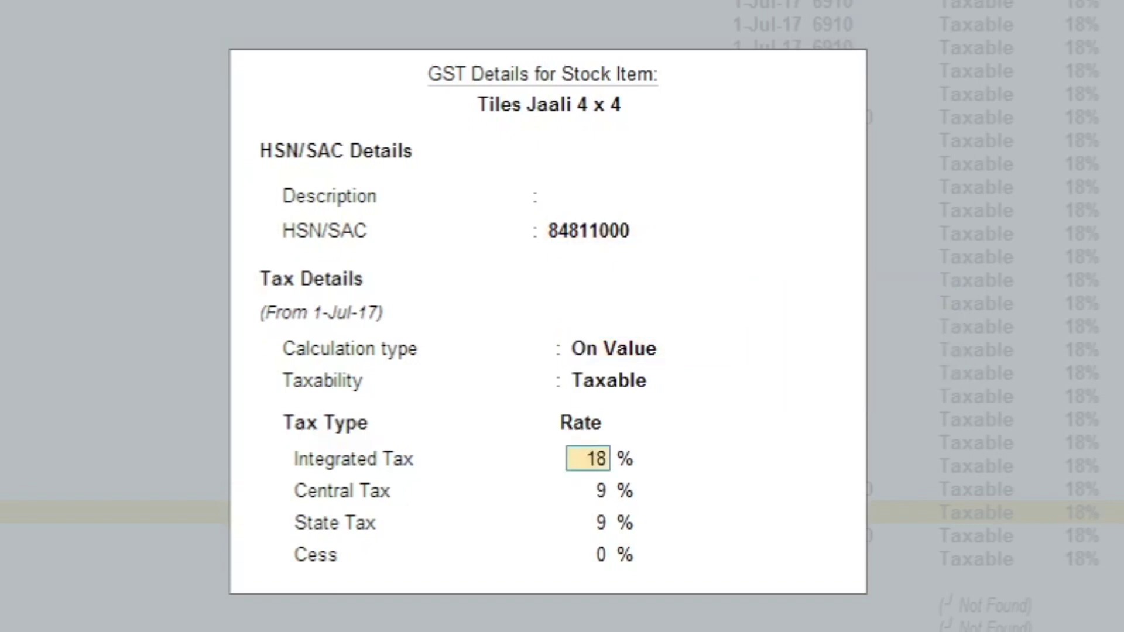
pyautogui.press('Return')
pyautogui.press('Return')
pyautogui.press('Return')
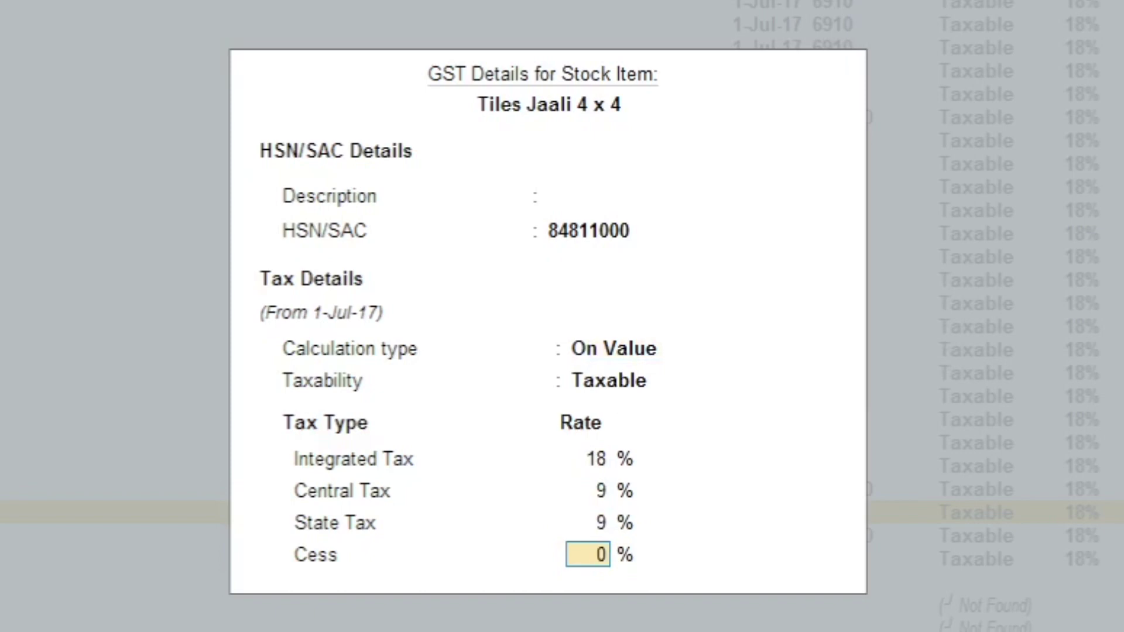
pyautogui.press('Return')
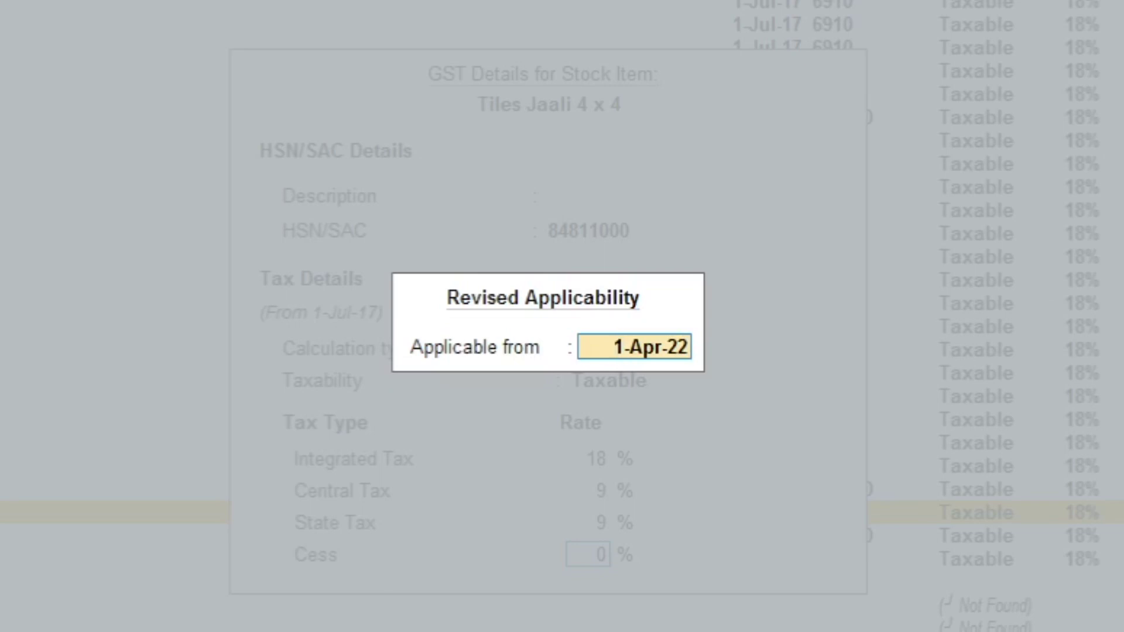
pyautogui.write('1/8/2022')
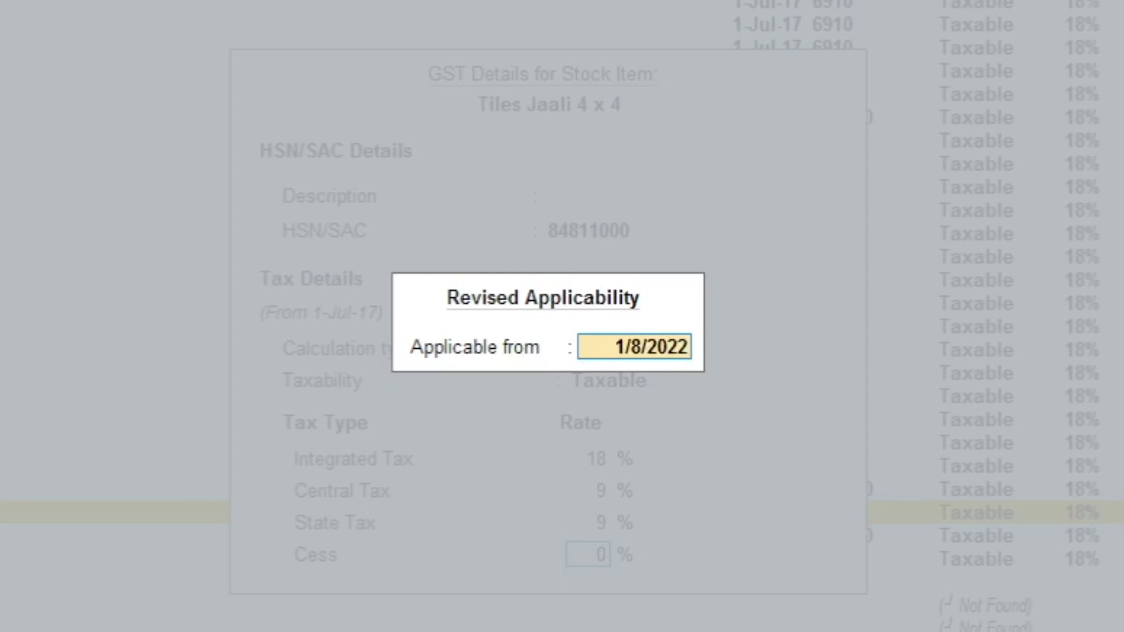
pyautogui.press('Return')
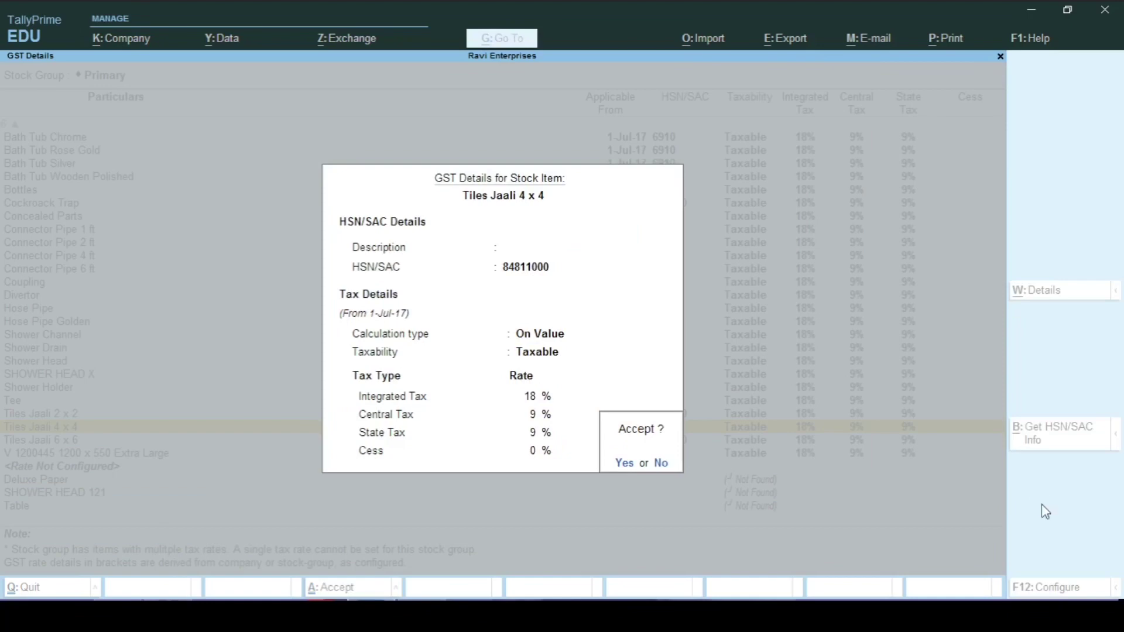
pyautogui.press('Return')
# Open the tax rate history of Tiles Jaali 4 x 4 and review its HSN/SAC codes by applicable date
pyautogui.press('Down')
pyautogui.press('Down')
pyautogui.press('Down')
pyautogui.press('Down')
pyautogui.press('Down')
pyautogui.press('Down')
pyautogui.press('Down')
pyautogui.press('Down')
pyautogui.press('Down')
pyautogui.press('Down')
pyautogui.press('Down')
pyautogui.press('Down')
pyautogui.press('Down')
pyautogui.press('Down')
pyautogui.press('Down')
pyautogui.press('Down')
pyautogui.press('Down')
pyautogui.press('Down')
pyautogui.press('Down')
pyautogui.press('Down')
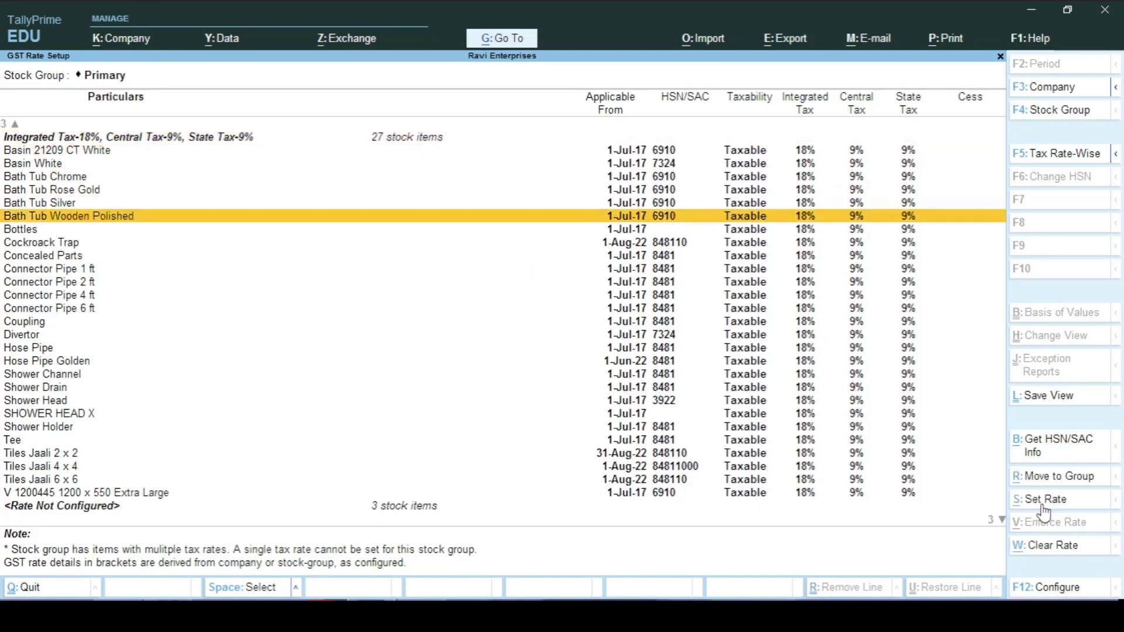
pyautogui.press('Down')
pyautogui.press('Down')
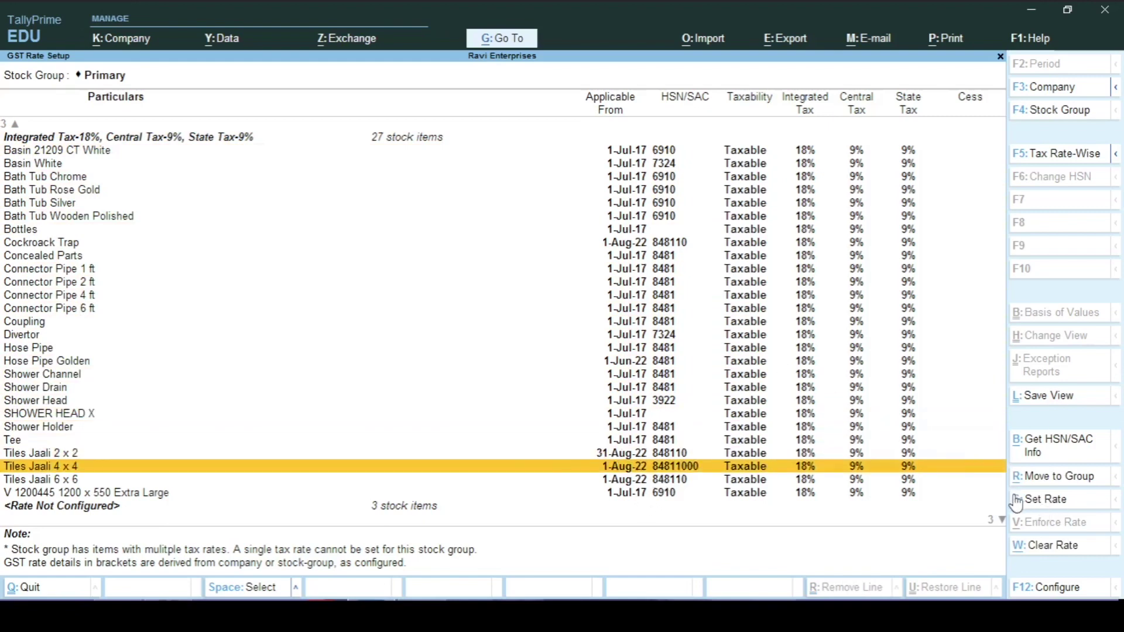
pyautogui.click(1035, 505)
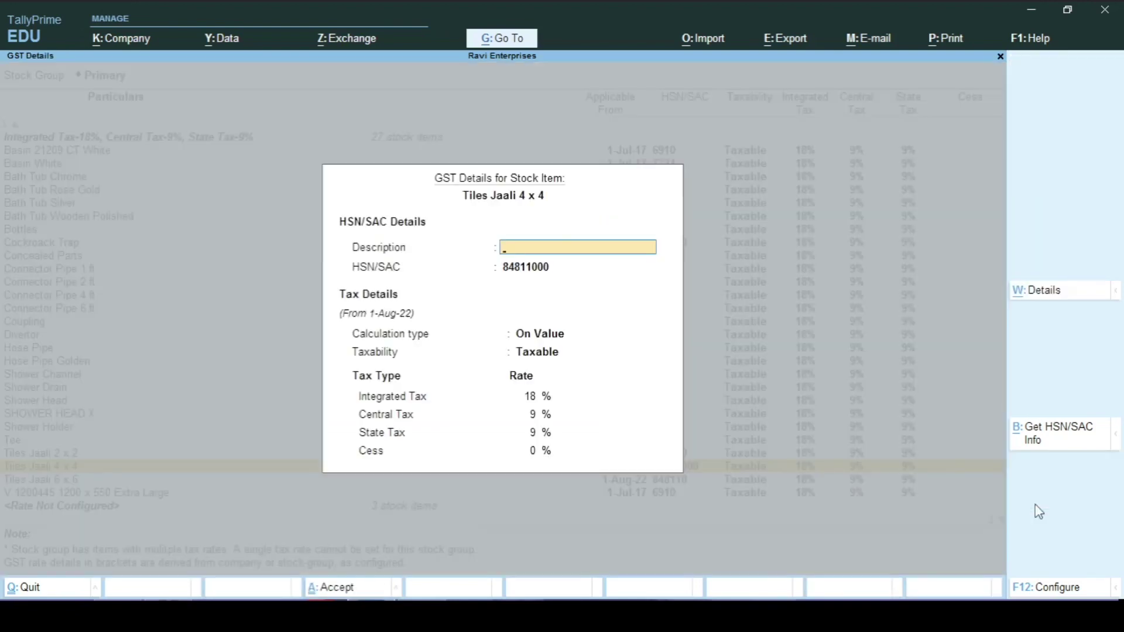
pyautogui.click(1043, 292)
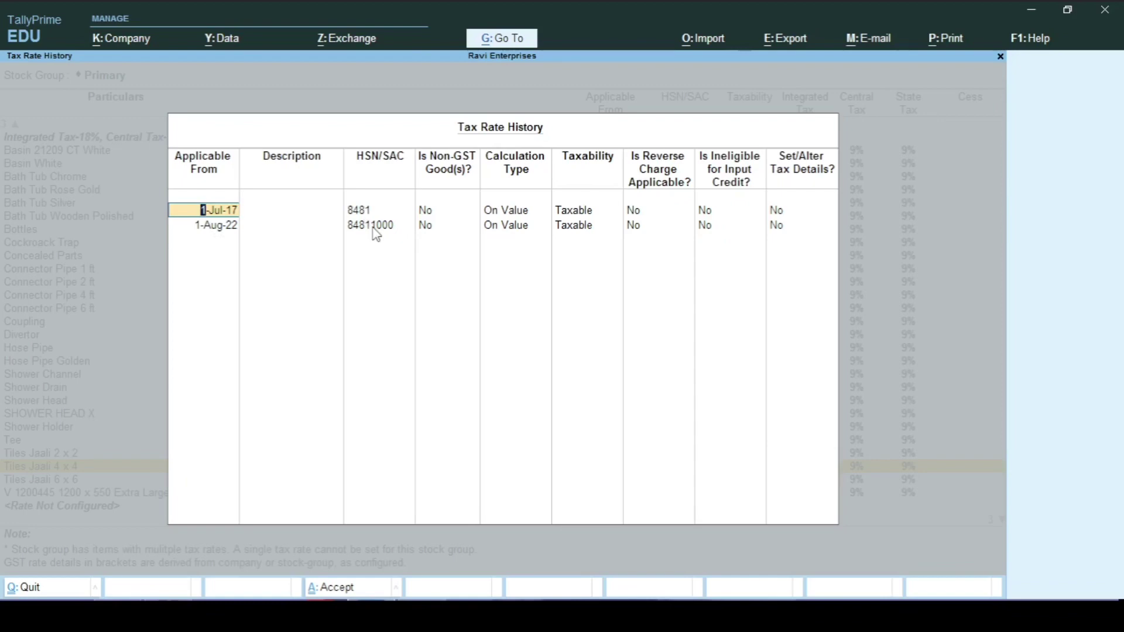
# Close the tax rate history and GST Rate Setup, returning to the Gateway of Tally
pyautogui.press('BackSpace')
pyautogui.press('Return')
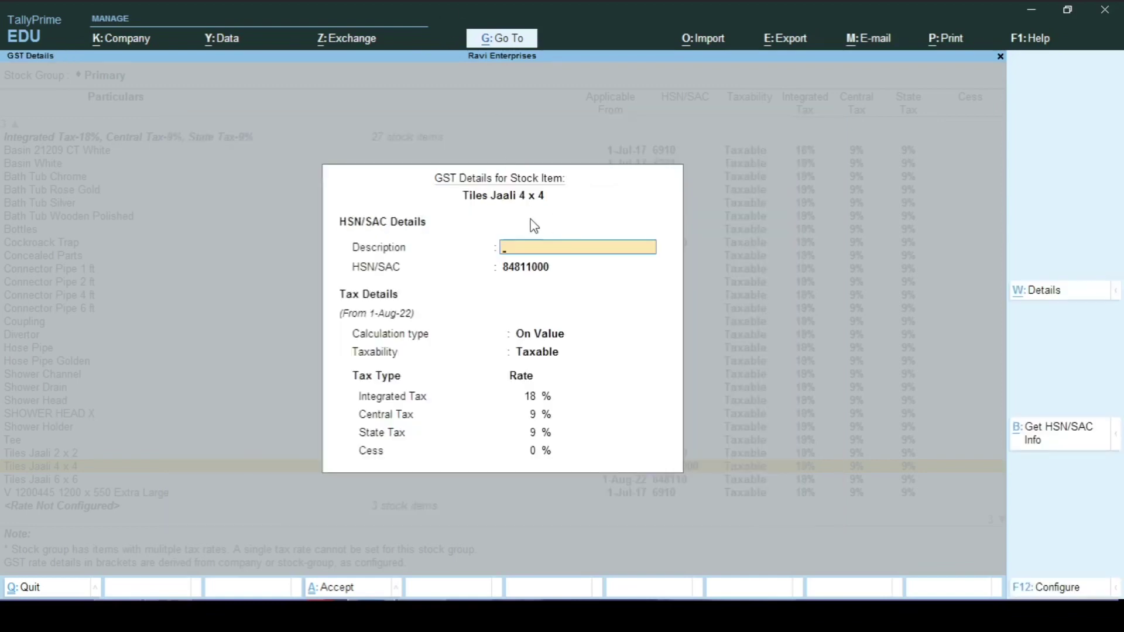
pyautogui.press('Escape')
pyautogui.press('Escape')
pyautogui.press('Escape')
pyautogui.press('Escape')
pyautogui.press('Escape')
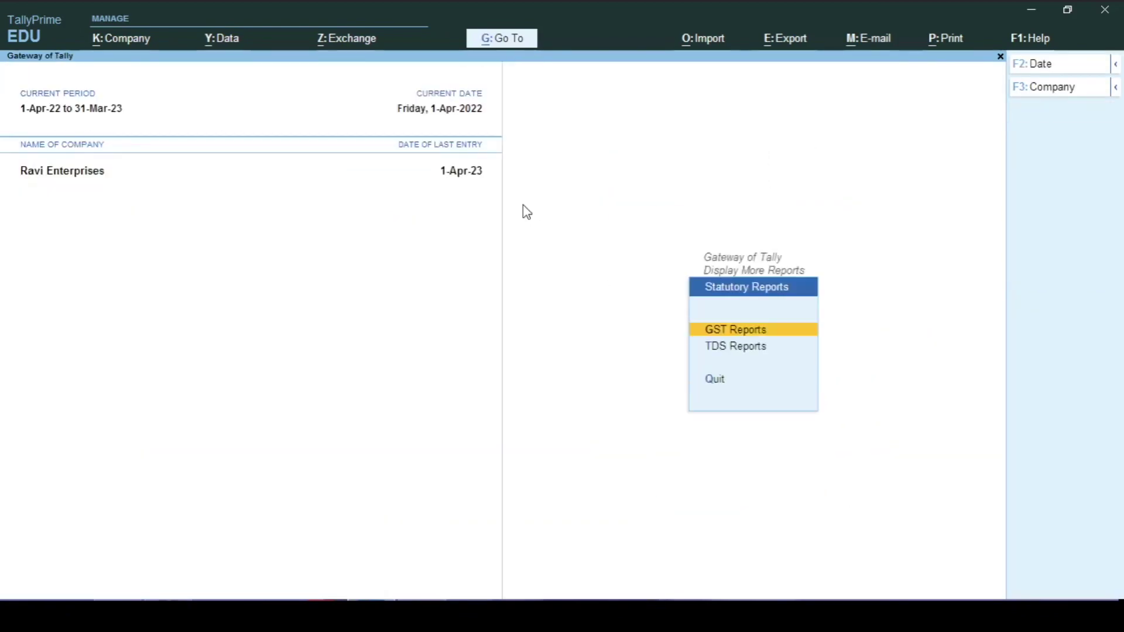
pyautogui.press('Escape')
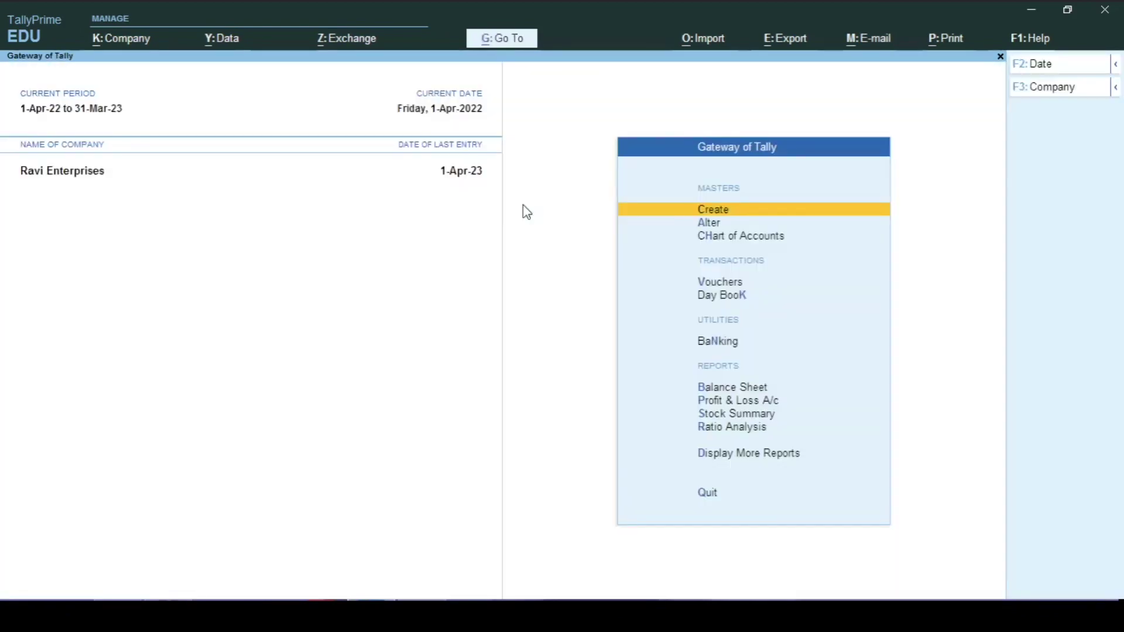
# Open the stock item monthly summary for Tiles Jaali 4 x 4 from the inventory books
pyautogui.press('d')
pyautogui.press('i')
pyautogui.press('Return')
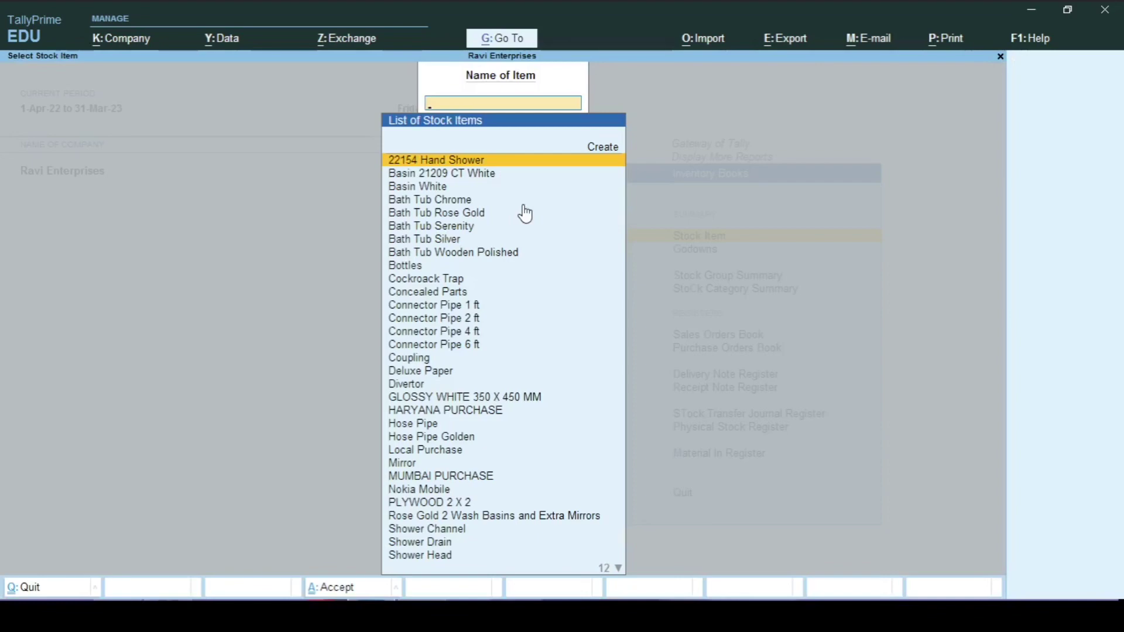
pyautogui.write('Tile')
pyautogui.press('Down')
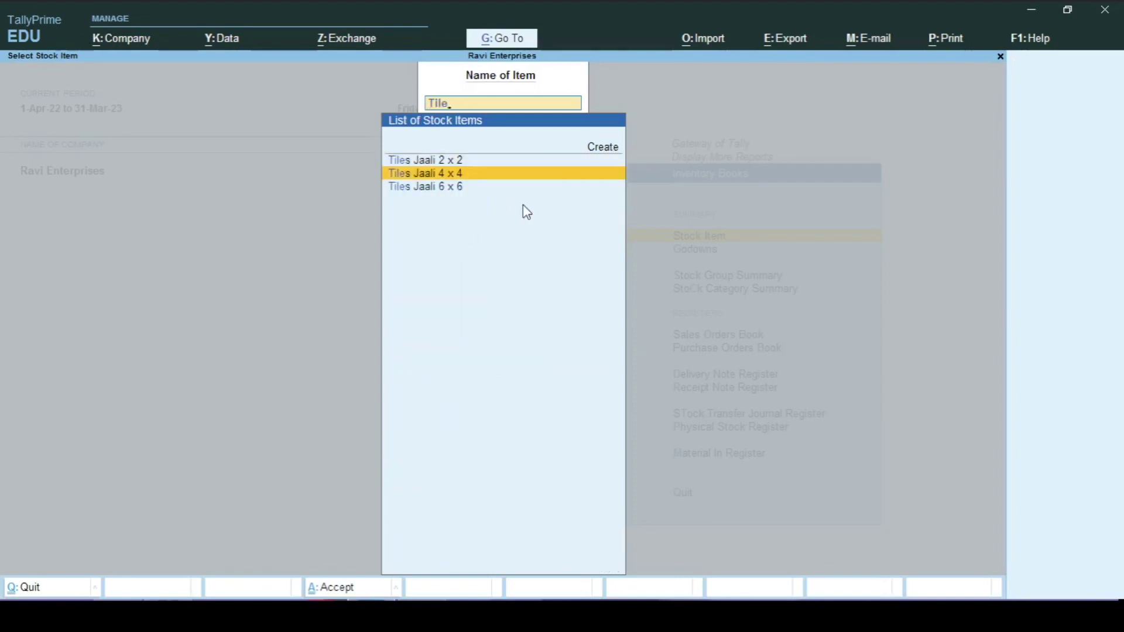
pyautogui.press('Return')
# Open the item's August sales voucher from the monthly summary of Tiles Jaali 4 x 4
pyautogui.press('Up')
pyautogui.press('Up')
pyautogui.press('Up')
pyautogui.press('Up')
pyautogui.press('Up')
pyautogui.press('Up')
pyautogui.press('Up')
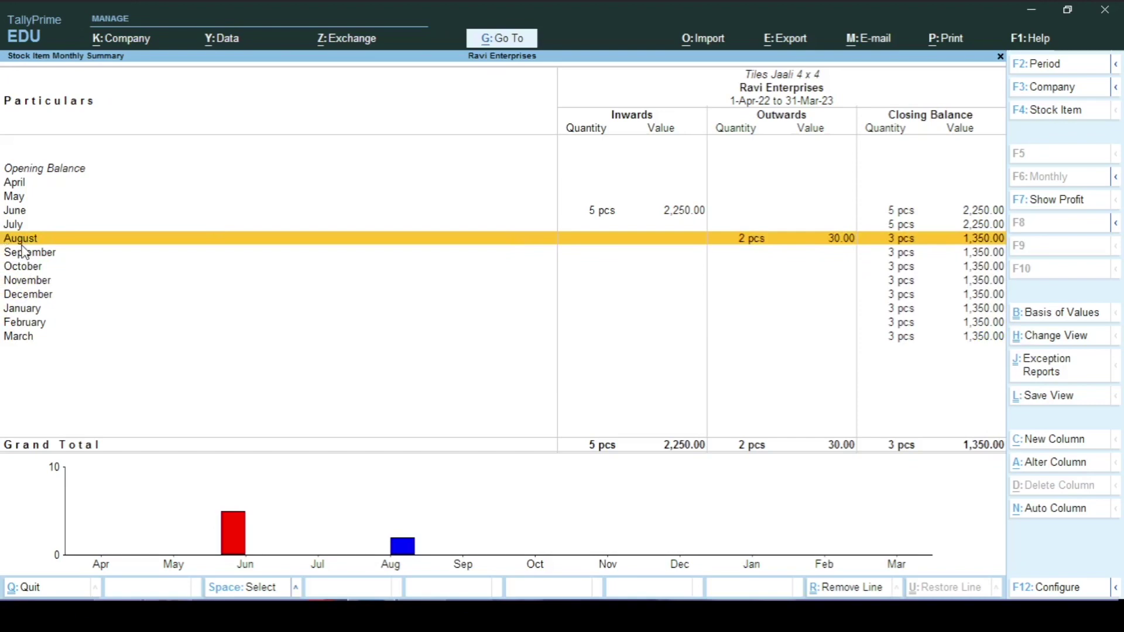
pyautogui.press('Return')
pyautogui.press('Return')
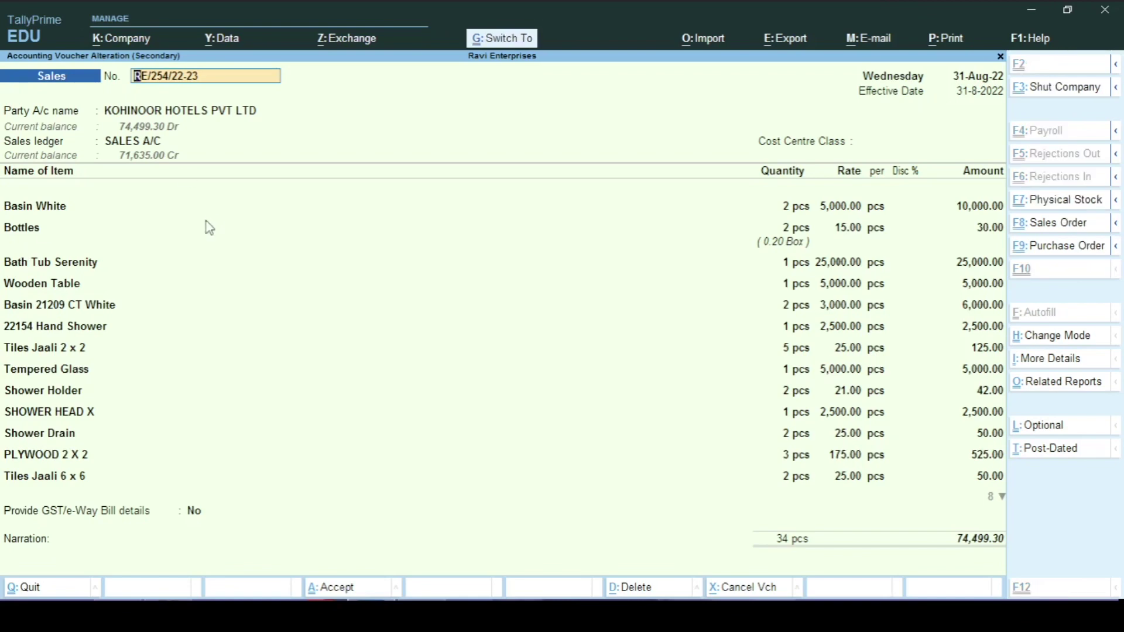
# Preview the Tax Invoice of the sales voucher to check the printed HSN/SAC codes, and close the preview
pyautogui.hotkey('alt', 'p')
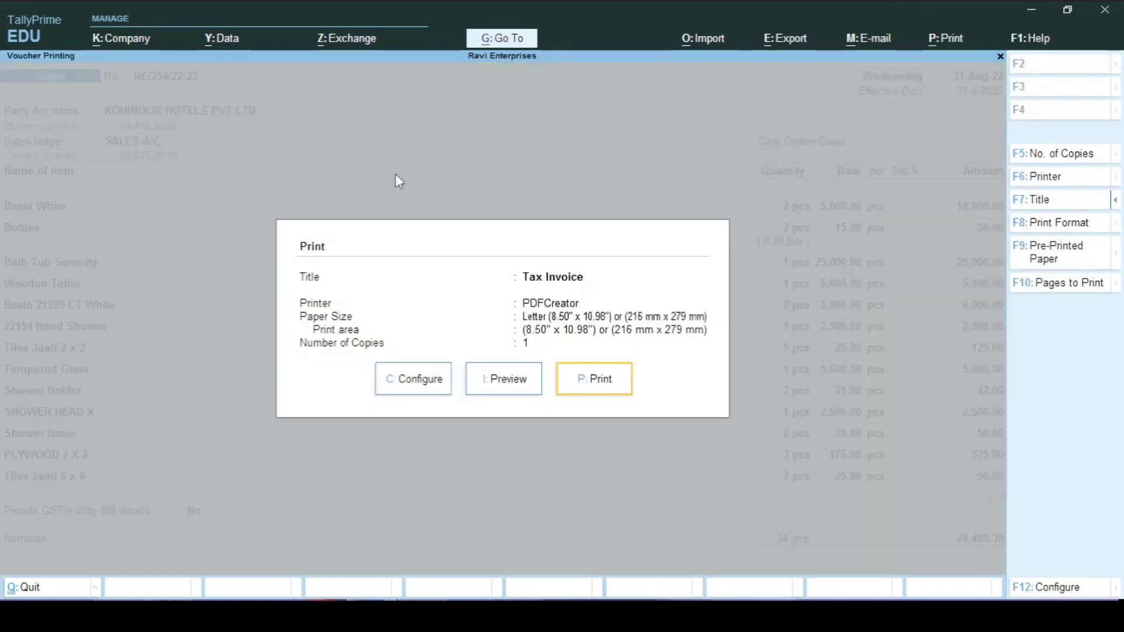
pyautogui.click(501, 390)
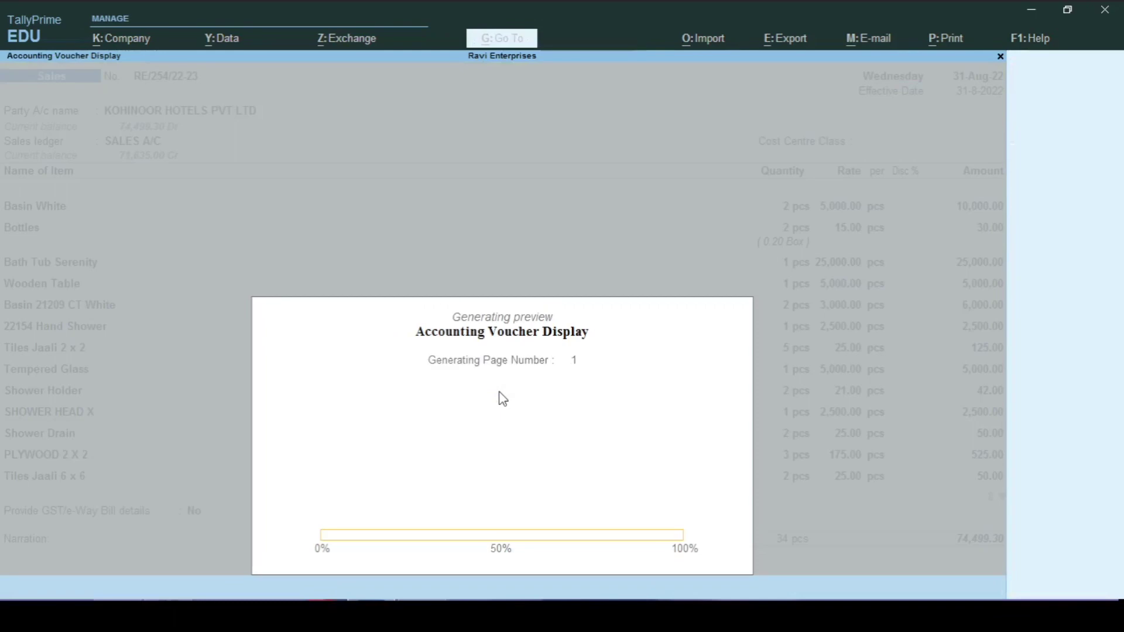
pyautogui.hotkey('alt', 'z')
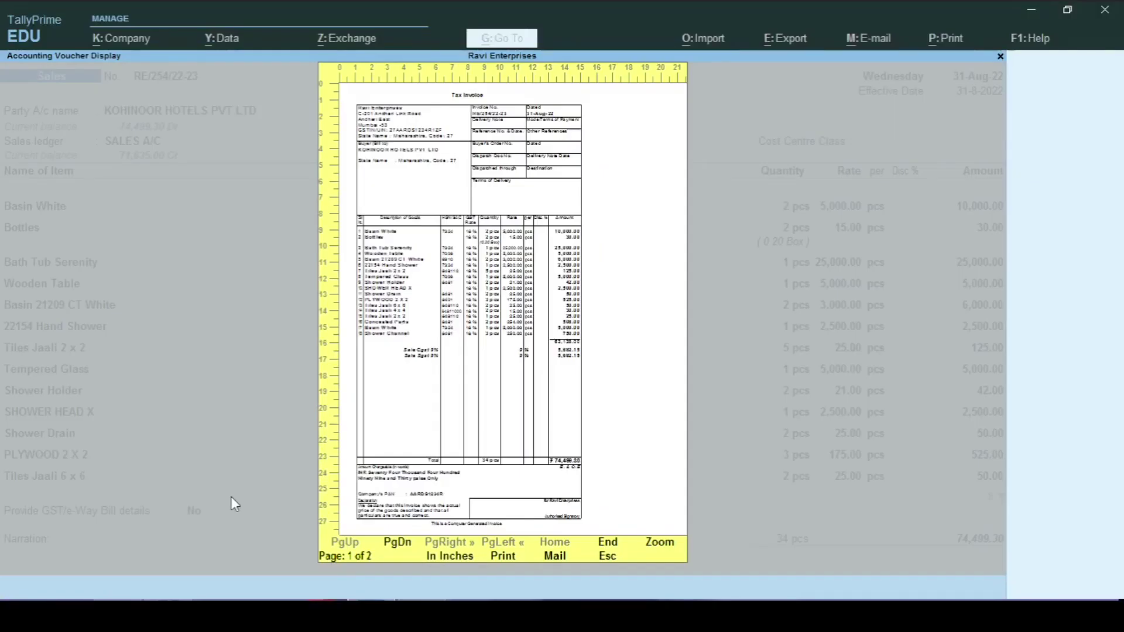
pyautogui.press('Escape')
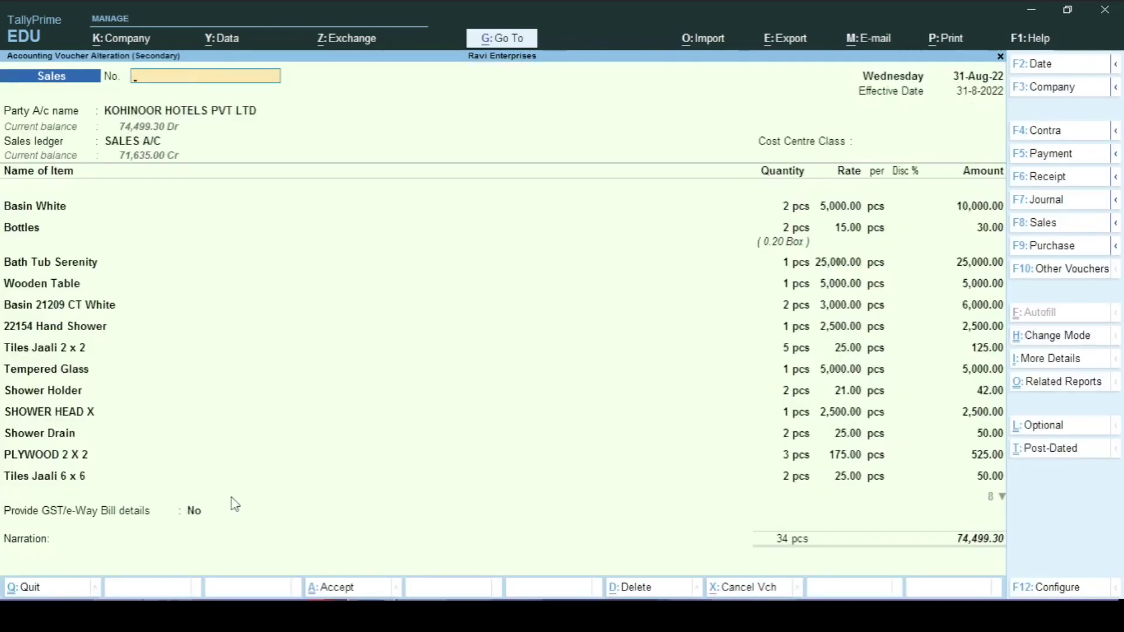
# Close the August sales voucher and open the June purchase voucher of Tiles Jaali 4 x 4 from its monthly summary
pyautogui.press('Escape')
pyautogui.press('y')
pyautogui.press('Escape')
pyautogui.press('Up')
pyautogui.press('Up')
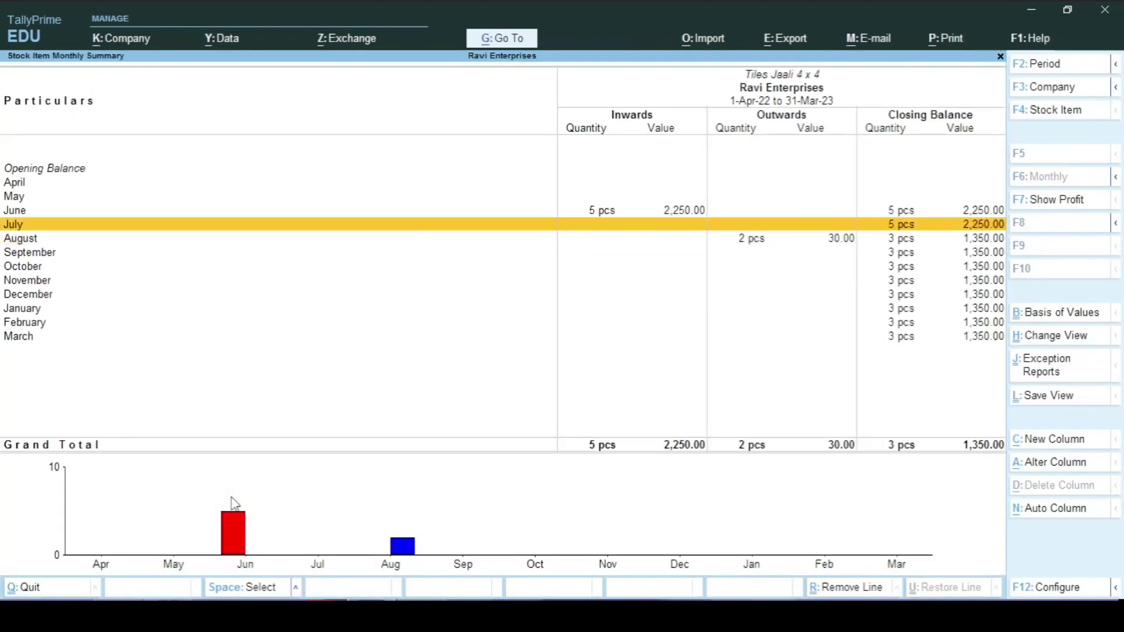
pyautogui.press('Return')
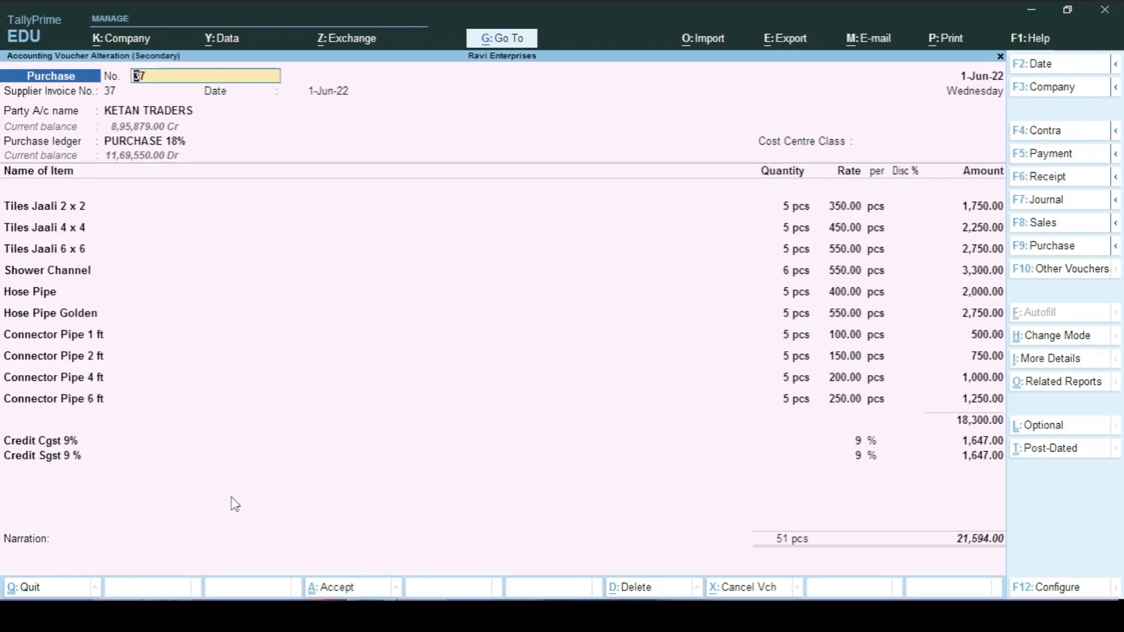
# Preview the printed invoice of the June purchase voucher to check the items' HSN/SAC codes, and close the preview
pyautogui.press('ctrl')
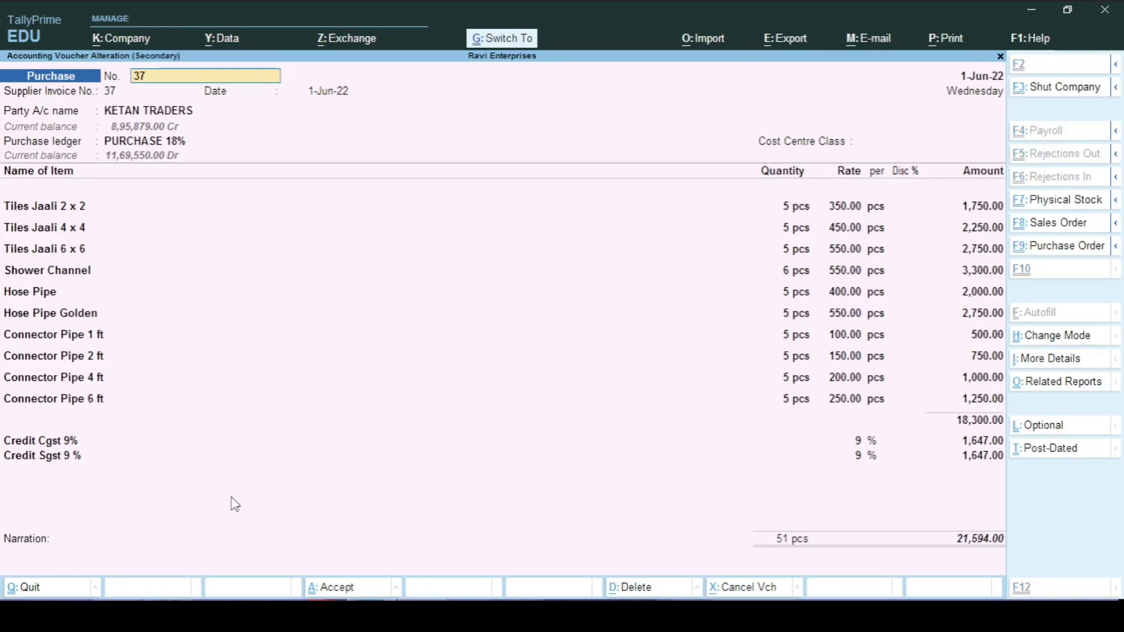
pyautogui.hotkey('ctrl', 'p')
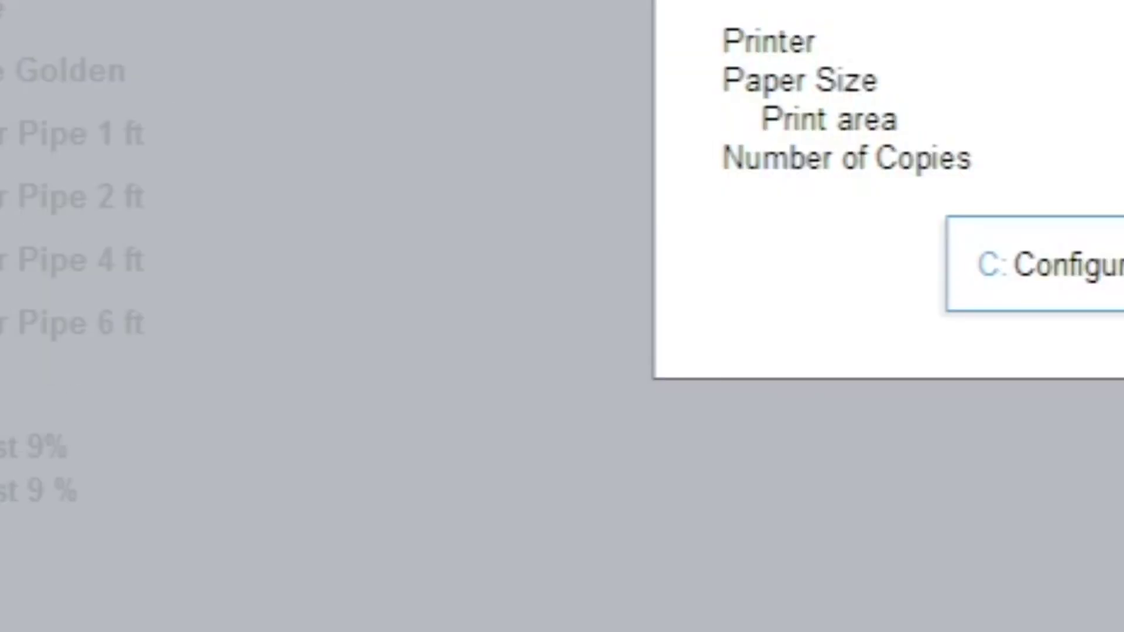
pyautogui.press('i')
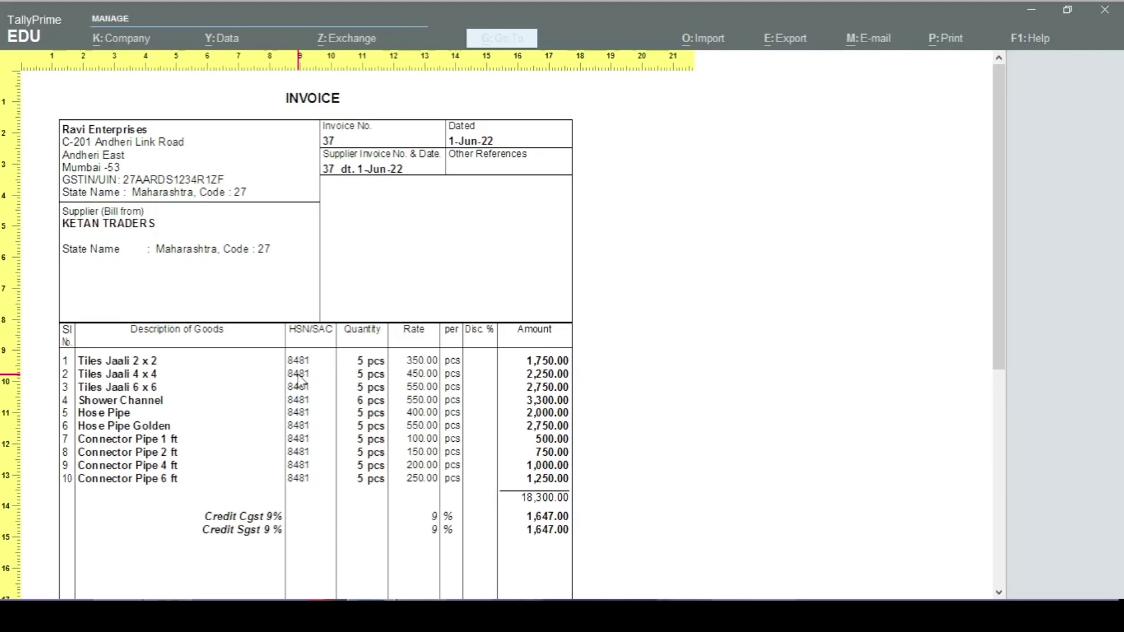
pyautogui.press('Escape')
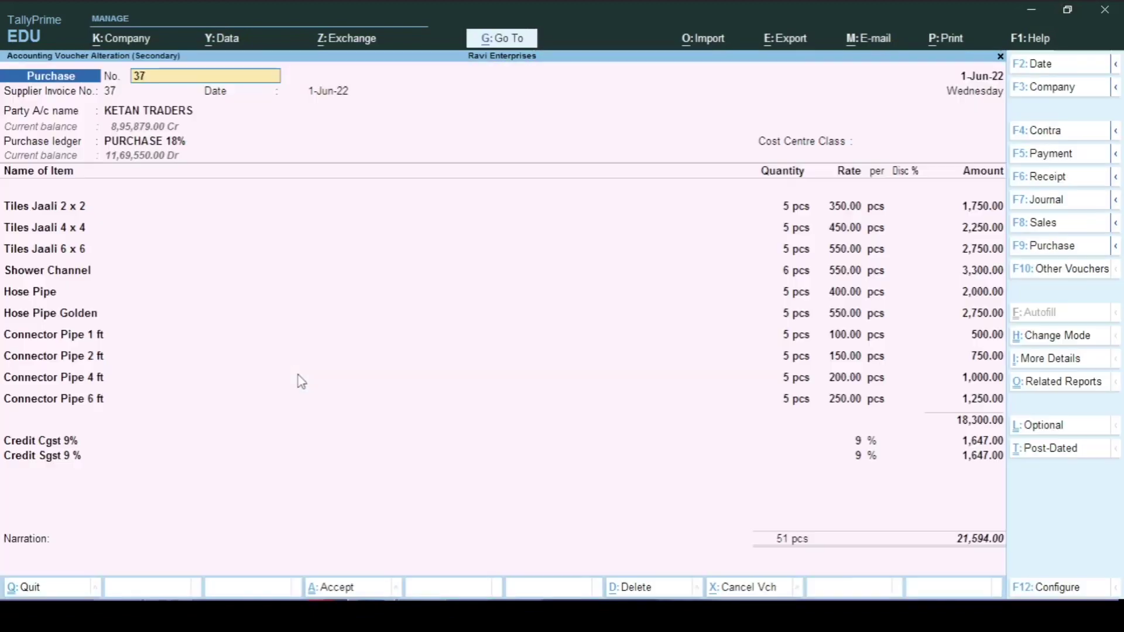
# Close the purchase voucher and the stock item reports, returning to the Gateway of Tally
pyautogui.press('Escape')
pyautogui.press('Escape')
pyautogui.press('Escape')
pyautogui.press('Escape')
pyautogui.press('Escape')
pyautogui.press('Escape')
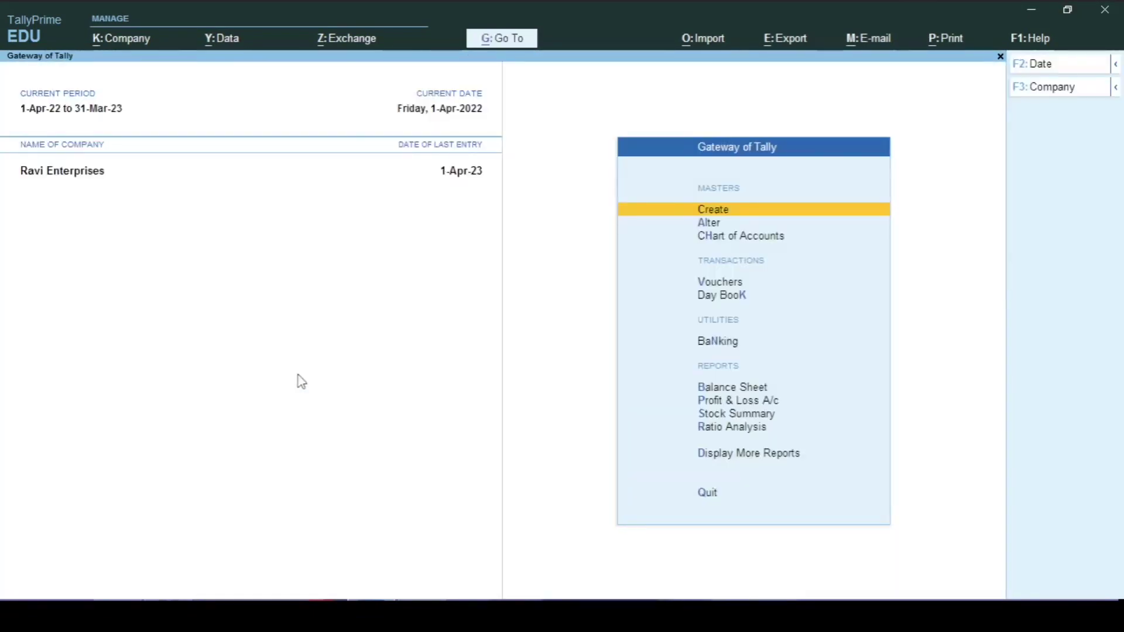
# Start a new Sales voucher without a voucher class and set its date to 31-7-2022
pyautogui.press('v')
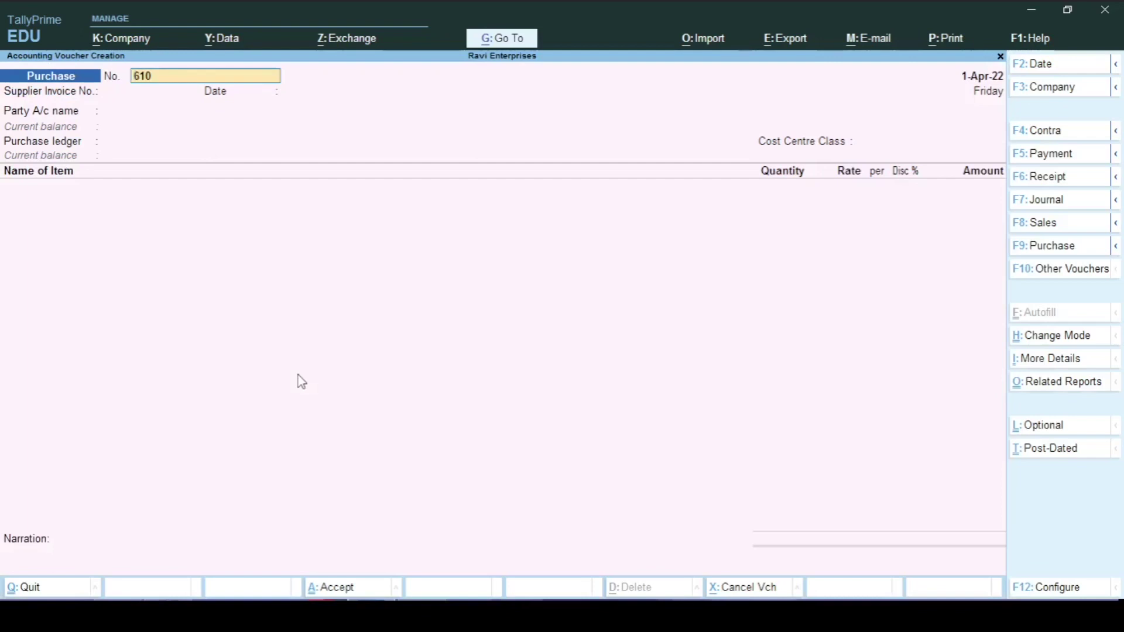
pyautogui.press('F8')
pyautogui.hotkey('ctrl', 'a')
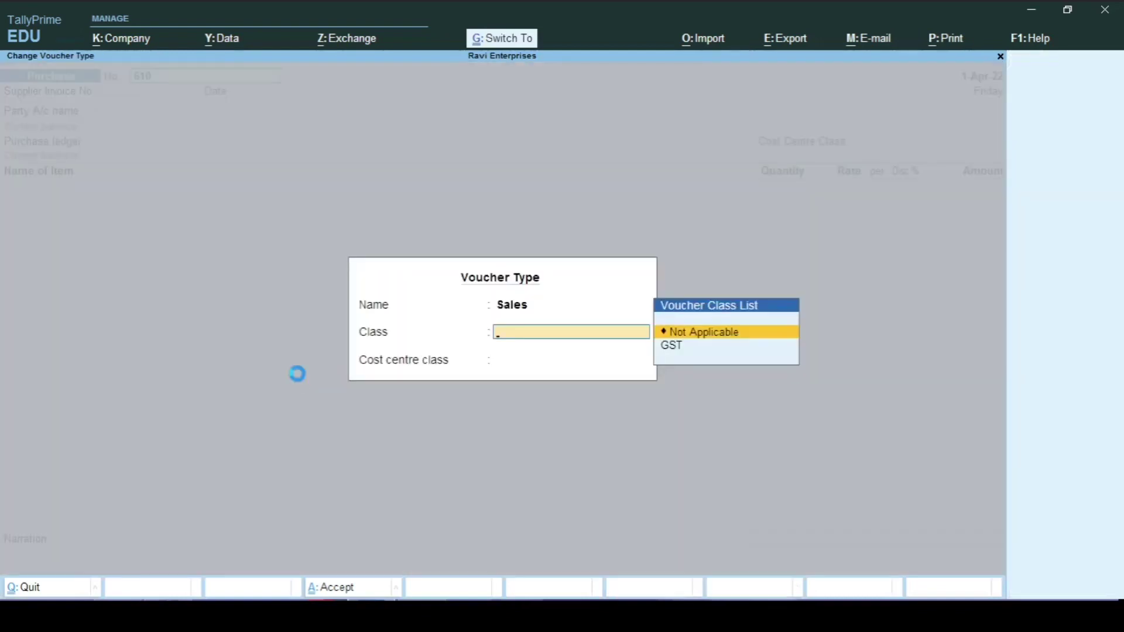
pyautogui.press('F2')
pyautogui.write('31-7')
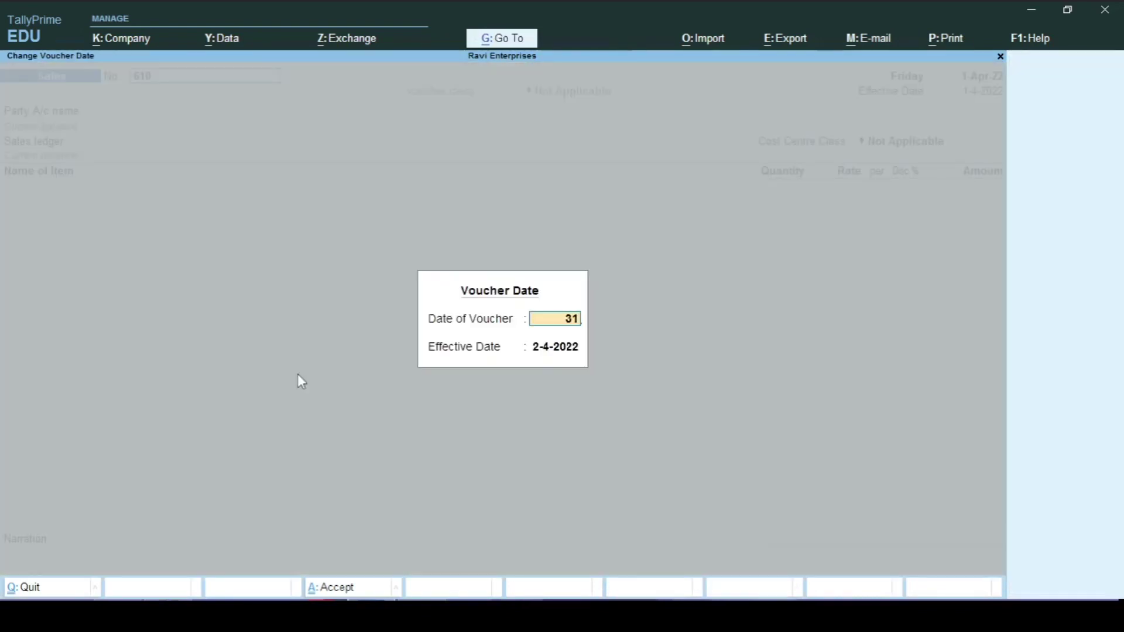
pyautogui.press('Return')
pyautogui.press('Return')
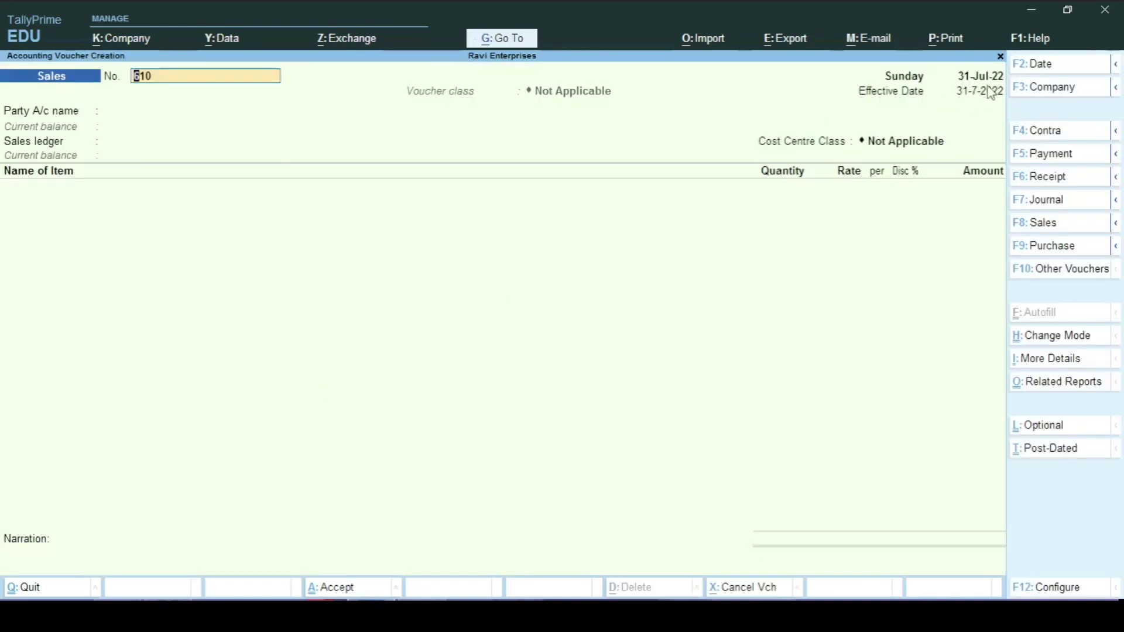
# Set the sales voucher's party to Alpha Traders with default dispatch and party details, and the sales ledger to GST SALE 18 %
pyautogui.press('Return')
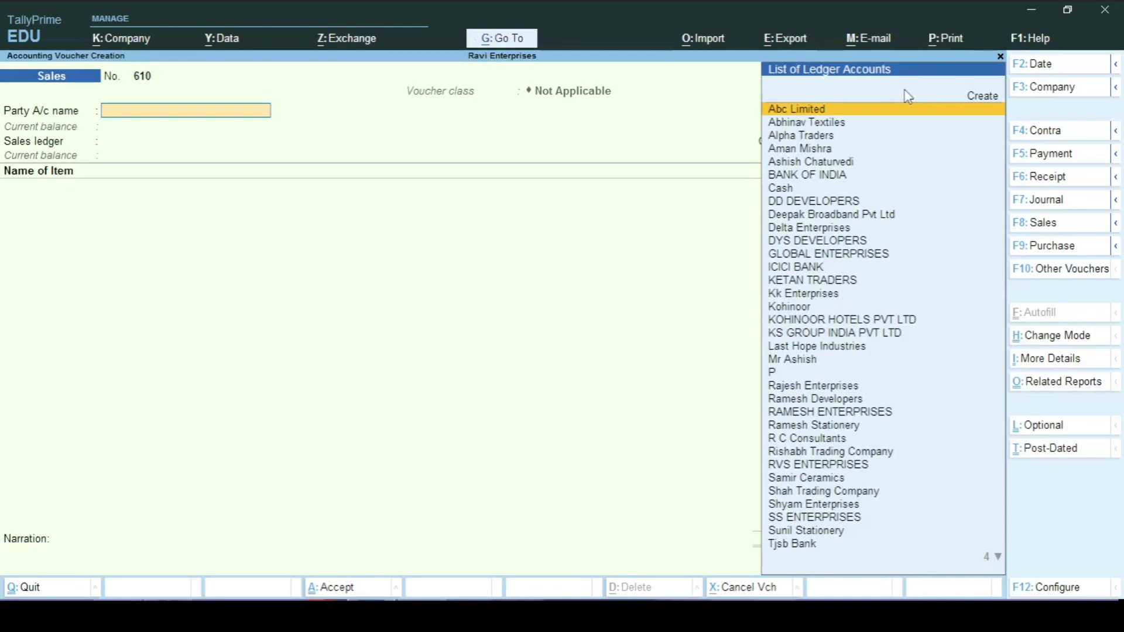
pyautogui.write('alp')
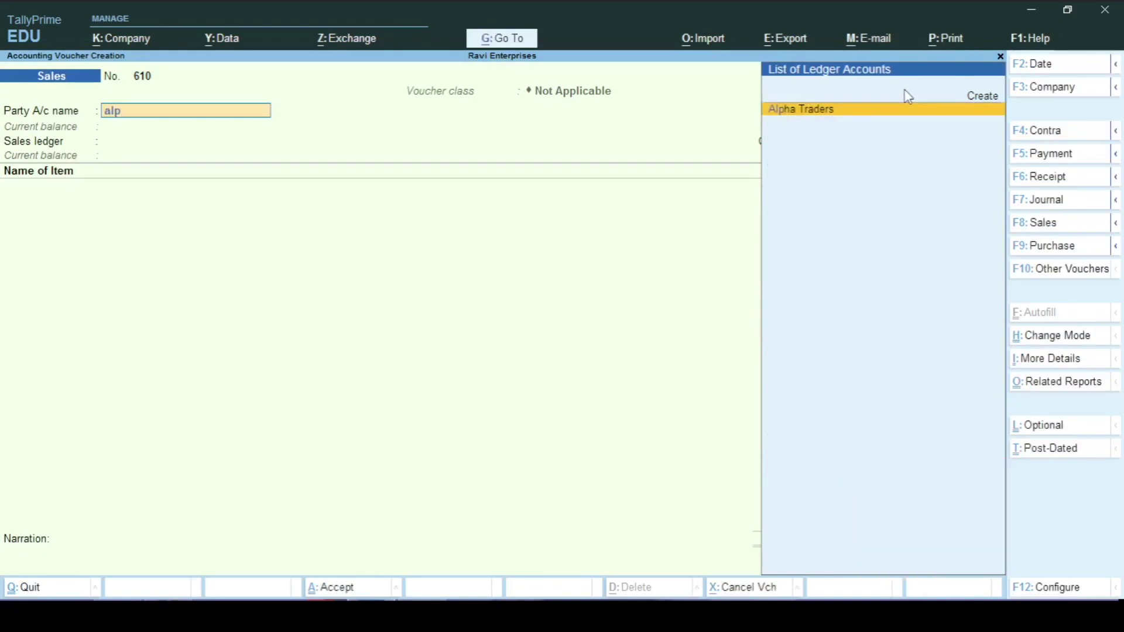
pyautogui.press('Return')
pyautogui.press('Return')
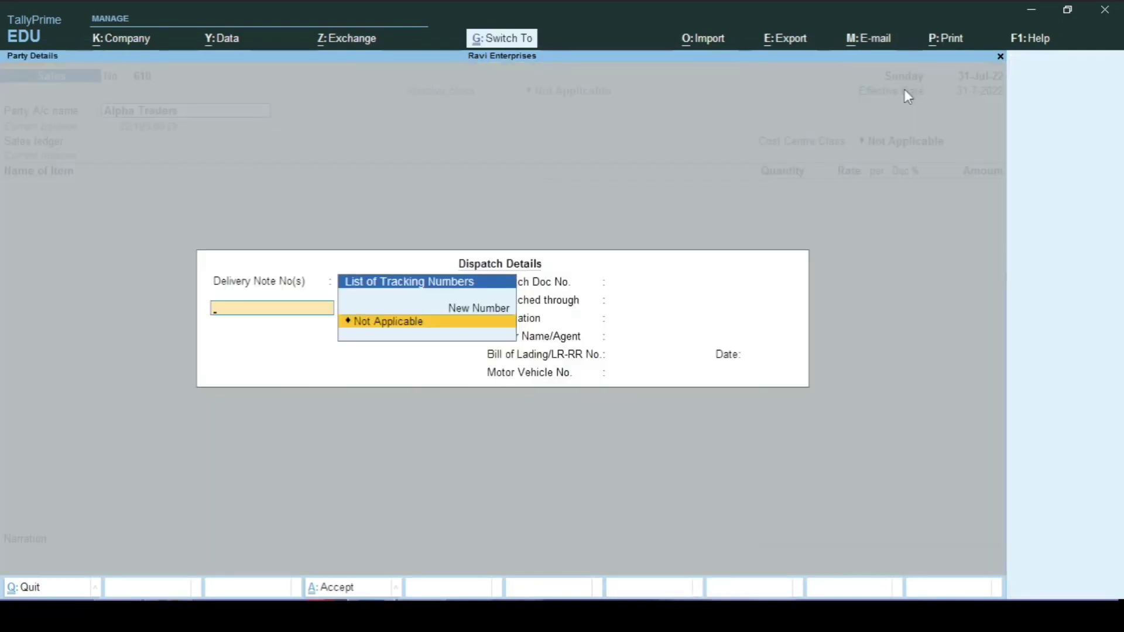
pyautogui.hotkey('ctrl', 'a')
pyautogui.hotkey('ctrl', 'a')
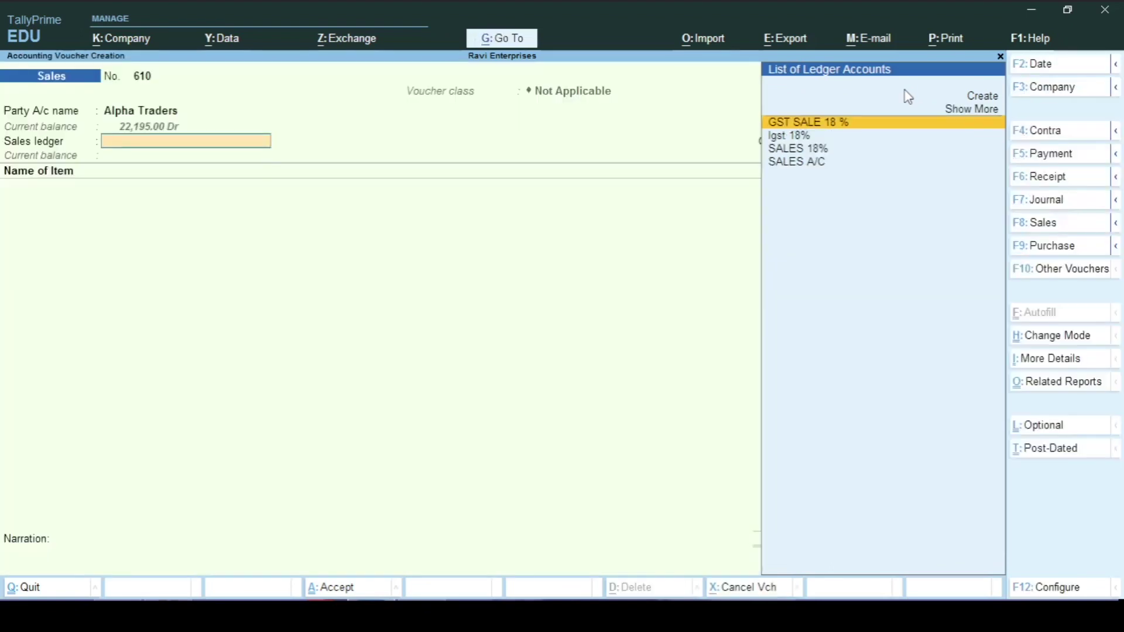
pyautogui.press('Return')
pyautogui.press('Return')
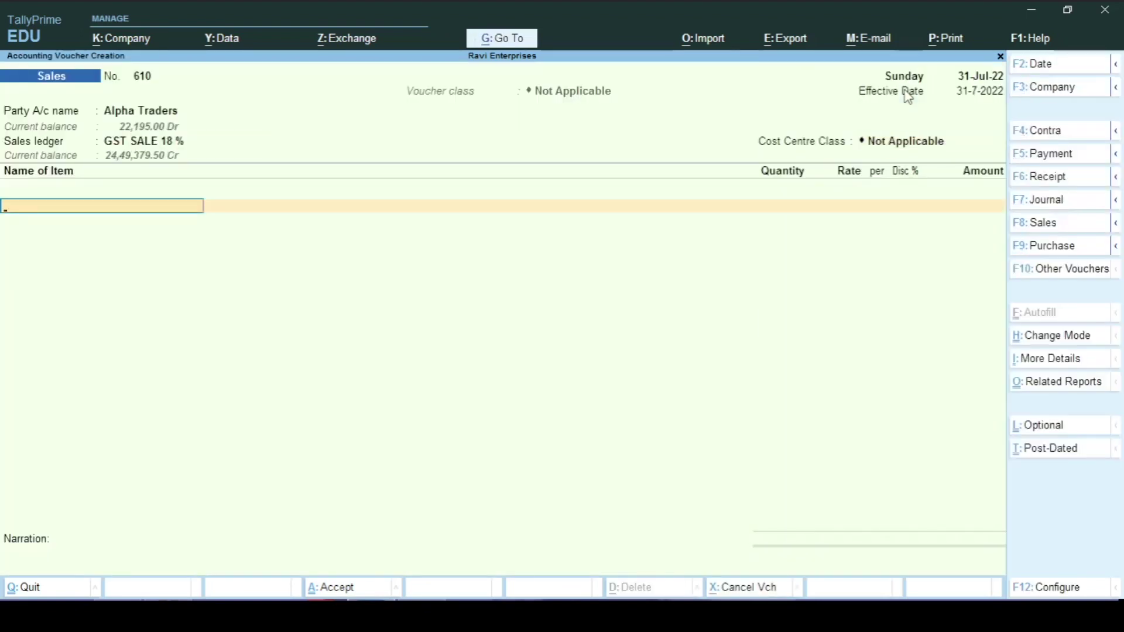
# Add the stock item Tiles Jaali 4 x 4 to the sales voucher with a quantity of 1 pcs at a rate of 50
pyautogui.write('Tile')
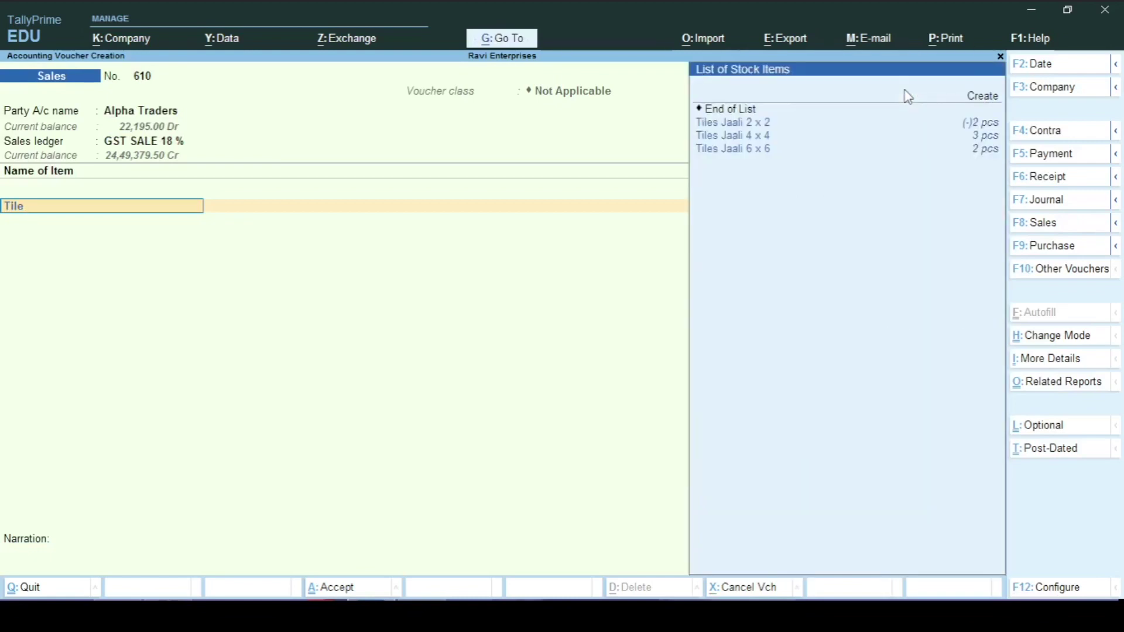
pyautogui.press('Down')
pyautogui.press('Return')
pyautogui.press('Return')
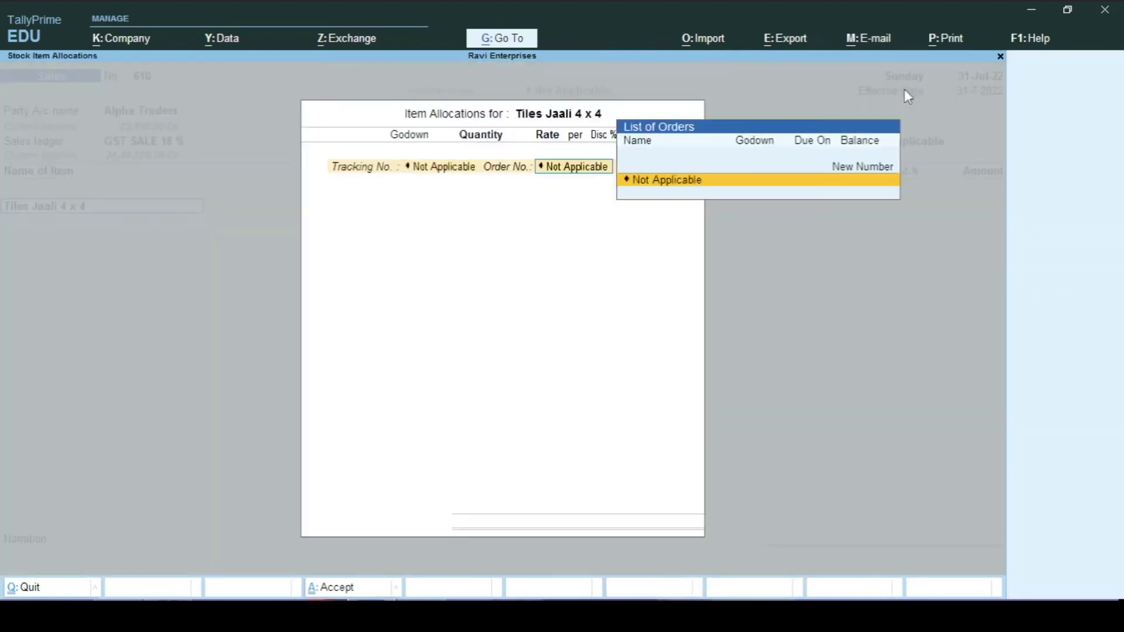
pyautogui.press('Return')
pyautogui.write('1')
pyautogui.press('Return')
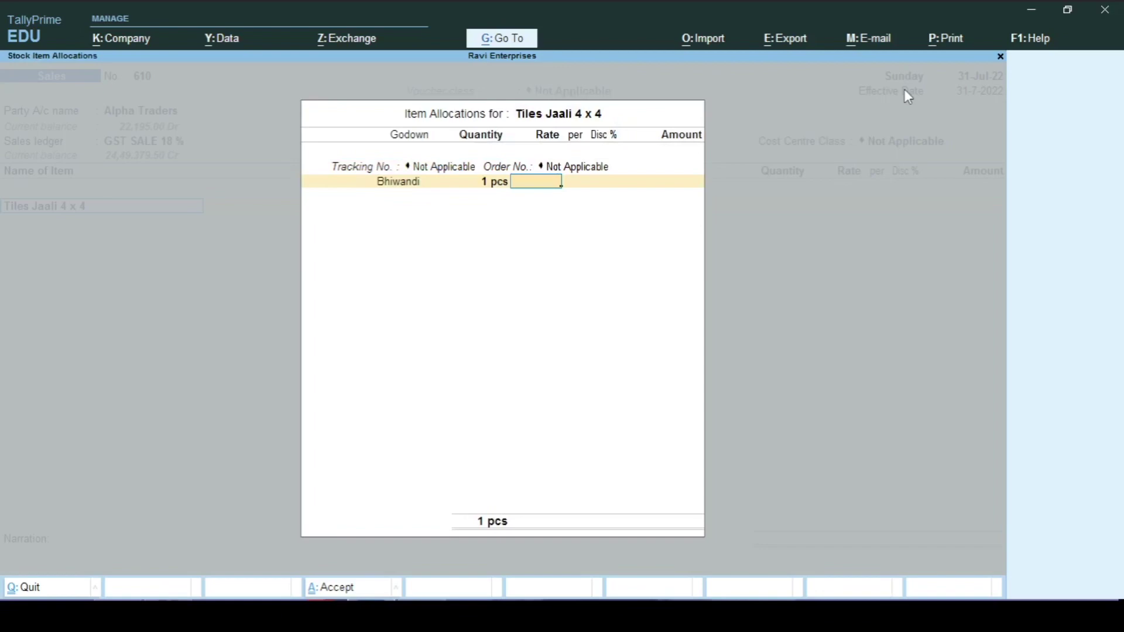
pyautogui.write('50')
pyautogui.press('Return')
pyautogui.press('Return')
pyautogui.press('Return')
pyautogui.press('Return')
pyautogui.press('Return')
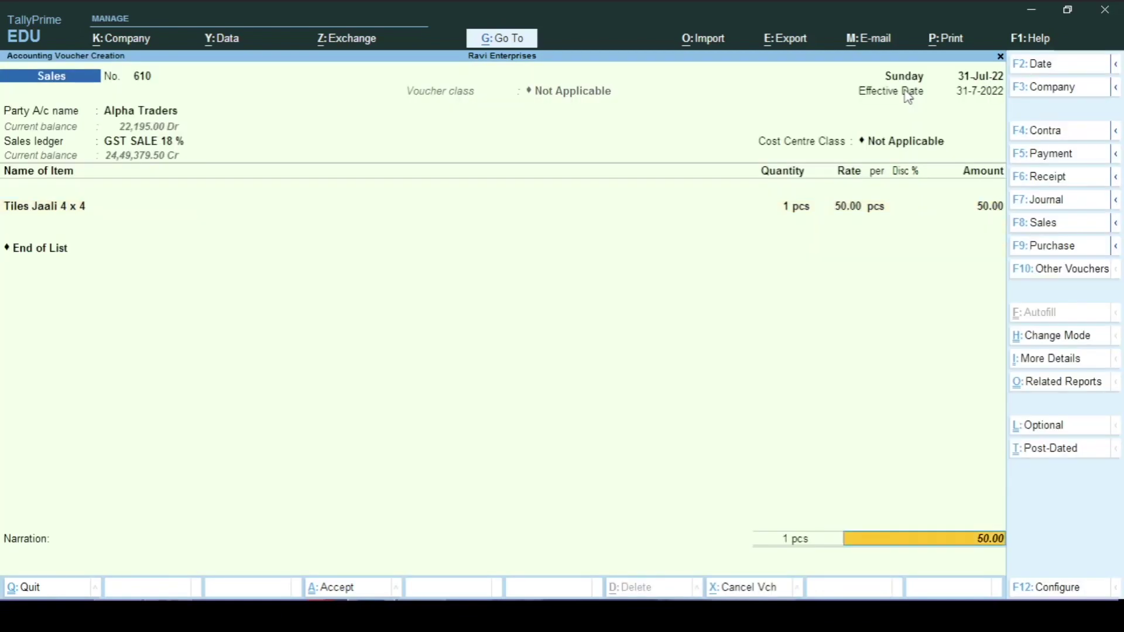
# End the item list without tax ledgers or narration and save the sales voucher, dismissing the tax amount warning
pyautogui.press('Return')
pyautogui.press('Return')
pyautogui.press('Return')
pyautogui.press('Return')
pyautogui.press('Return')
pyautogui.press('Return')
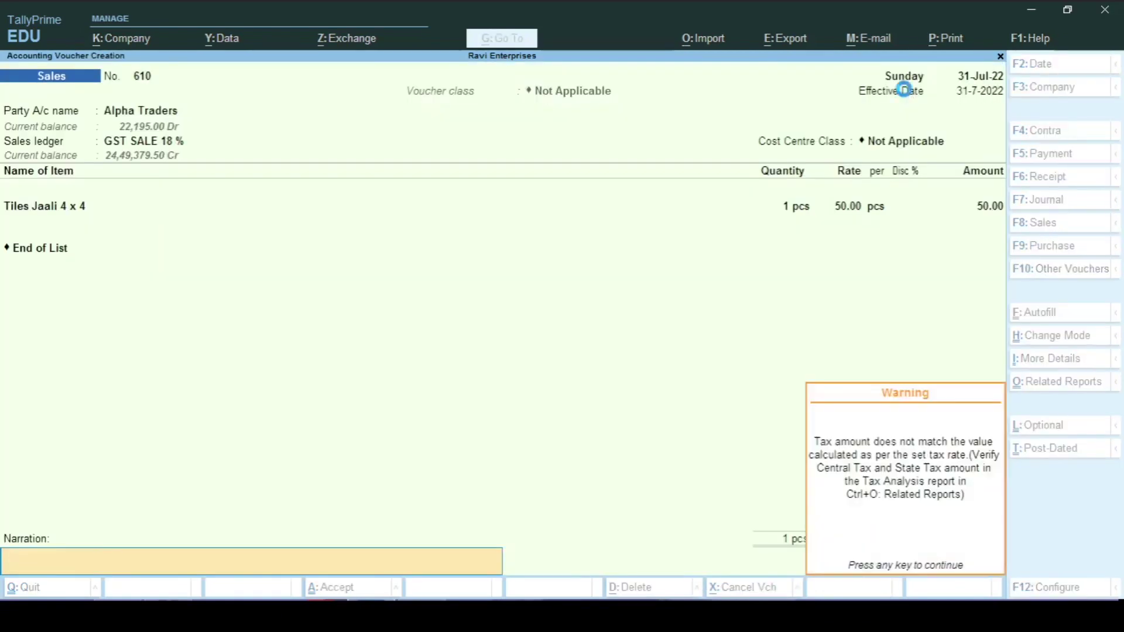
pyautogui.press('Return')
pyautogui.press('Return')
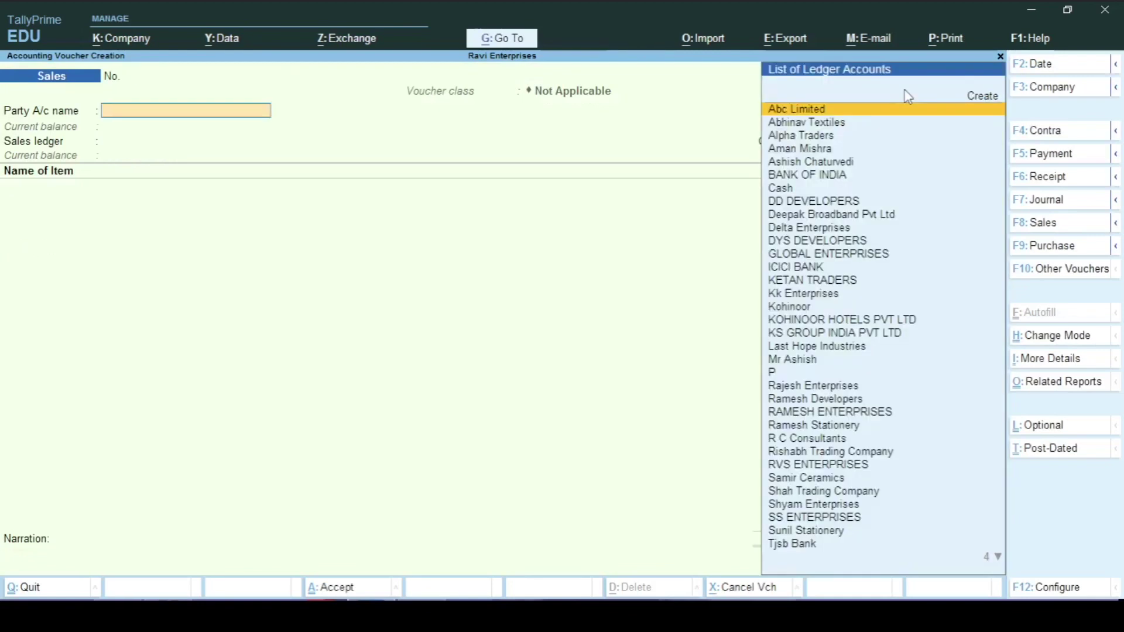
# Reopen the saved Alpha Traders sales voucher, preview its Tax Invoice to check the HSN/SAC code, and close the preview
pyautogui.press('pageup')
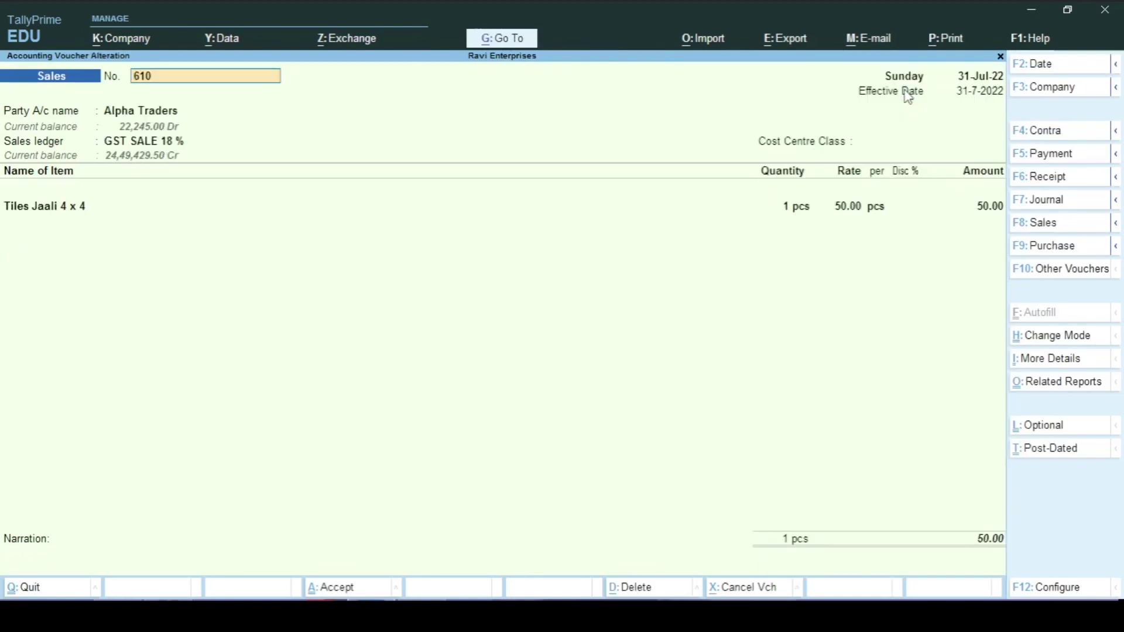
pyautogui.hotkey('ctrl', 'a')
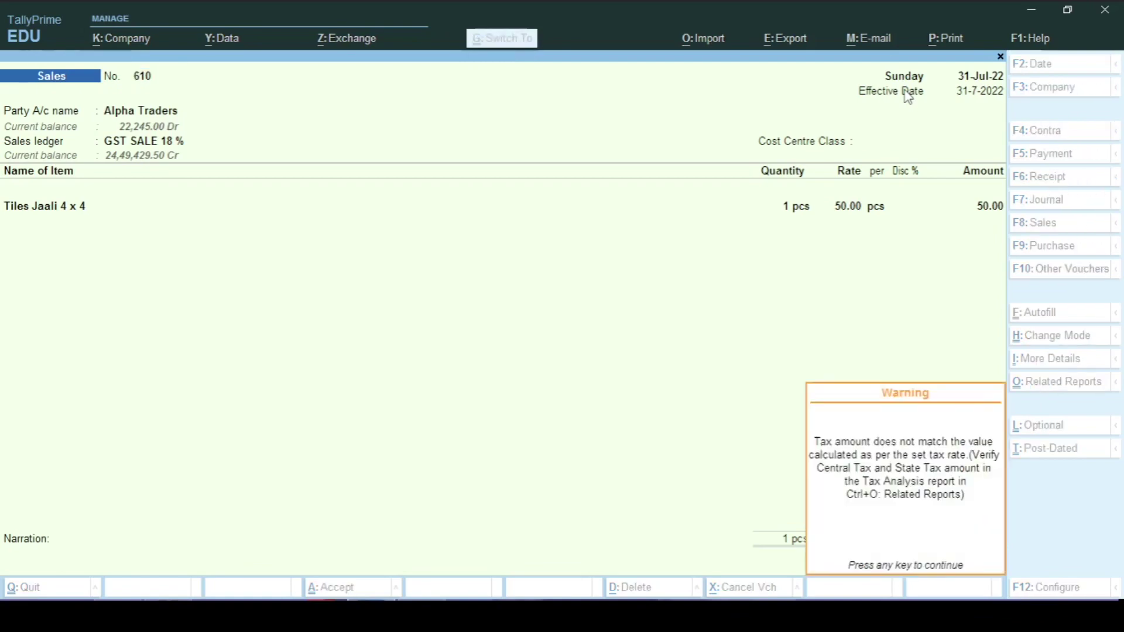
pyautogui.press('Return')
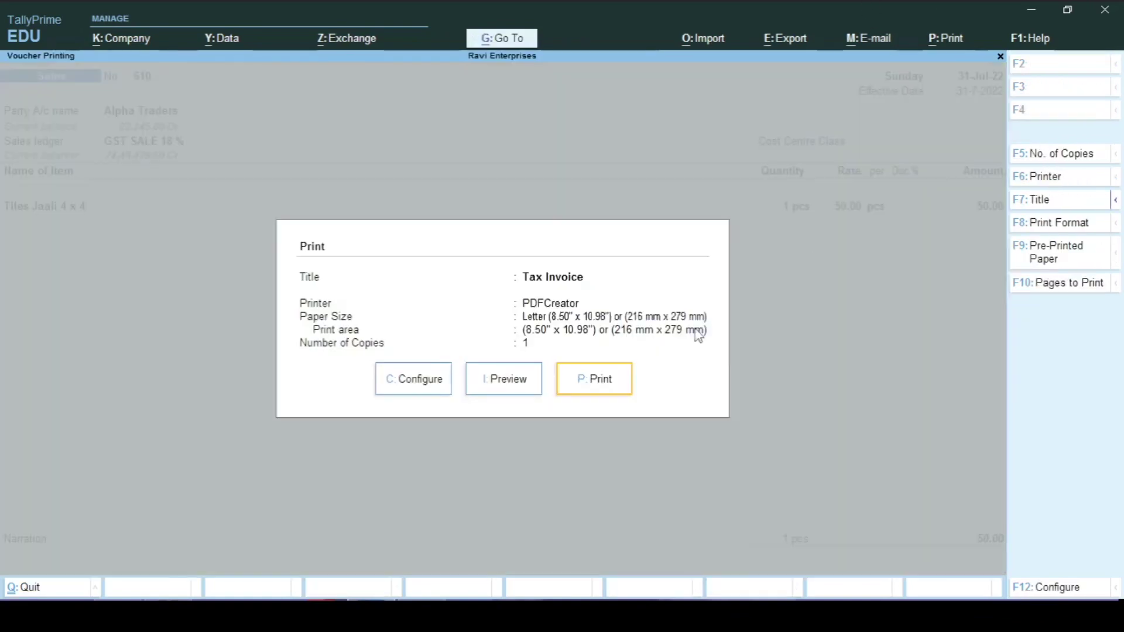
pyautogui.click(493, 382)
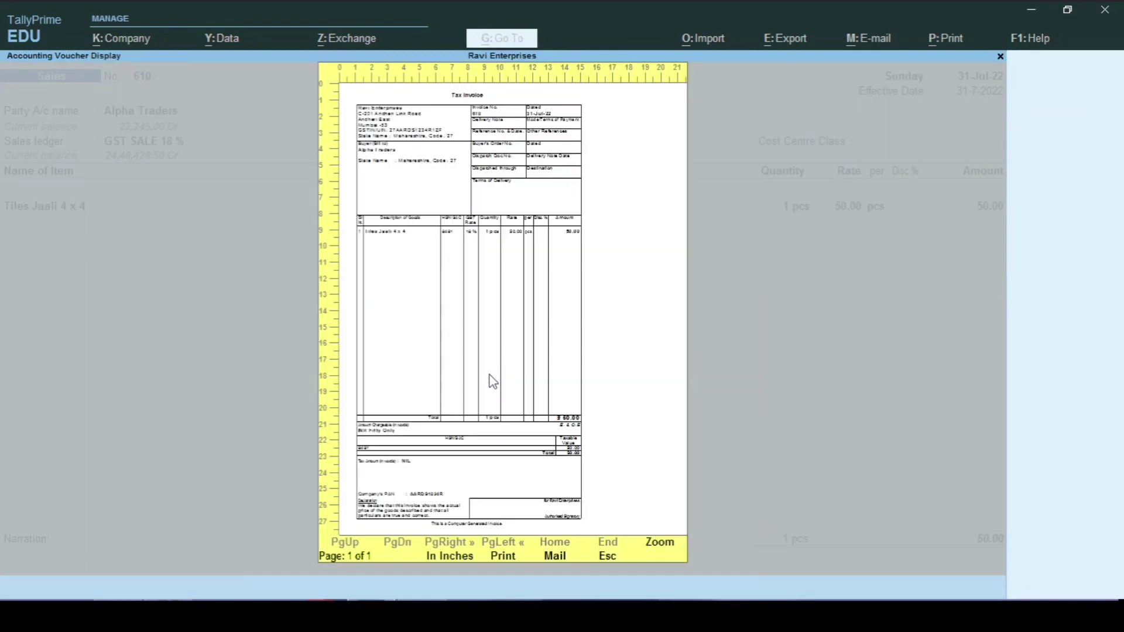
pyautogui.click(493, 382)
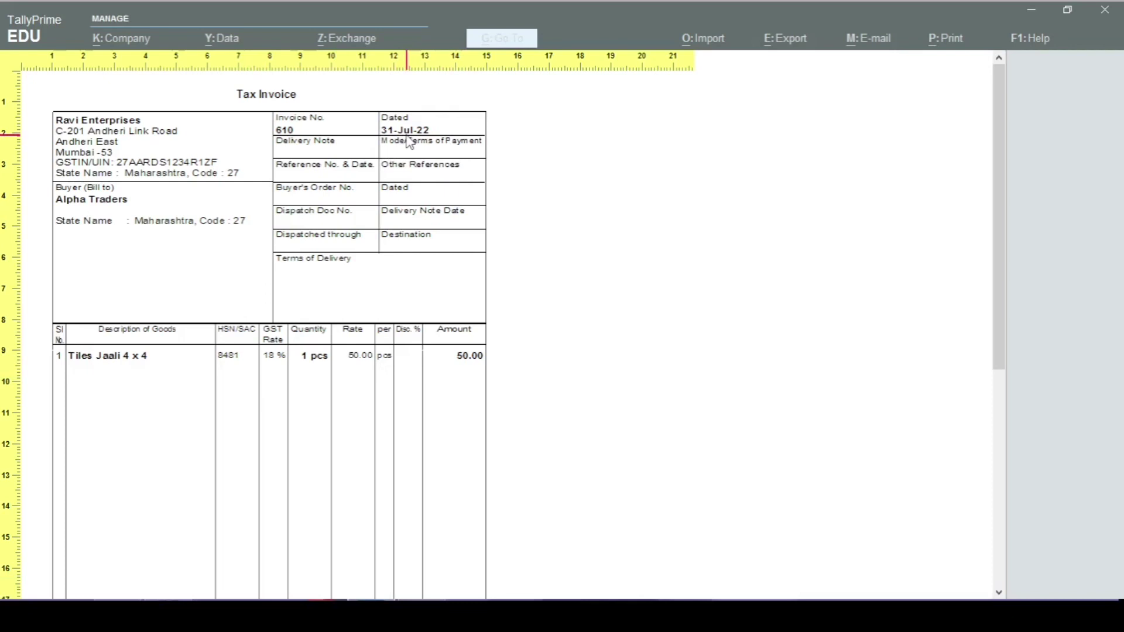
pyautogui.press('Escape')
pyautogui.press('Escape')
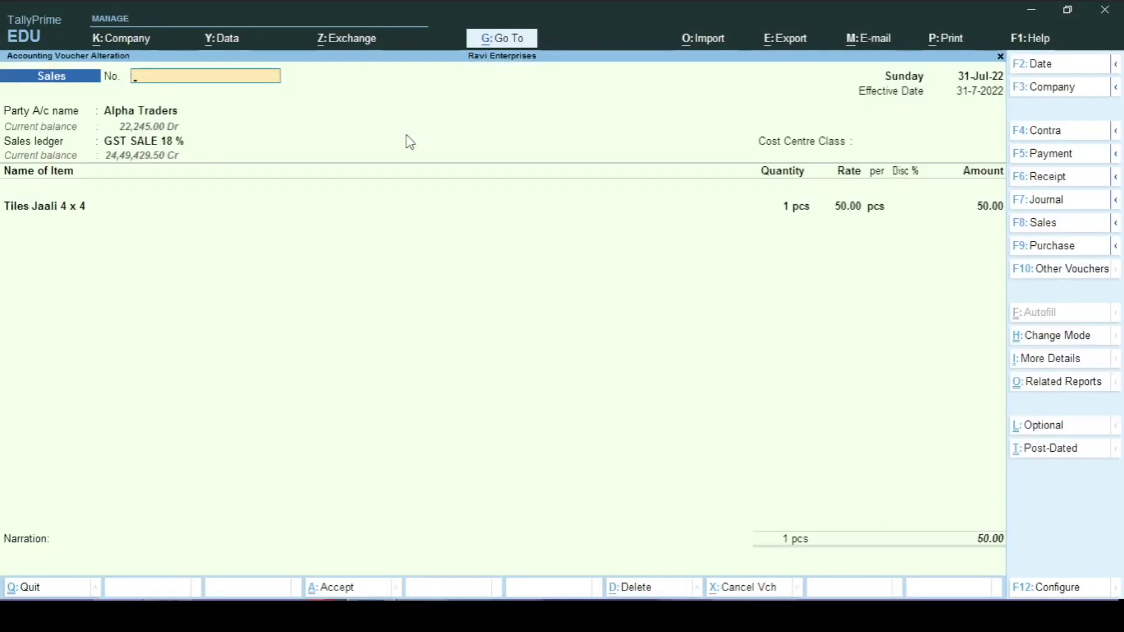
# Leave the sales voucher without further changes and return to the Gateway of Tally, declining to quit the program
pyautogui.press('Escape')
pyautogui.press('y')
pyautogui.press('Escape')
pyautogui.press('Escape')
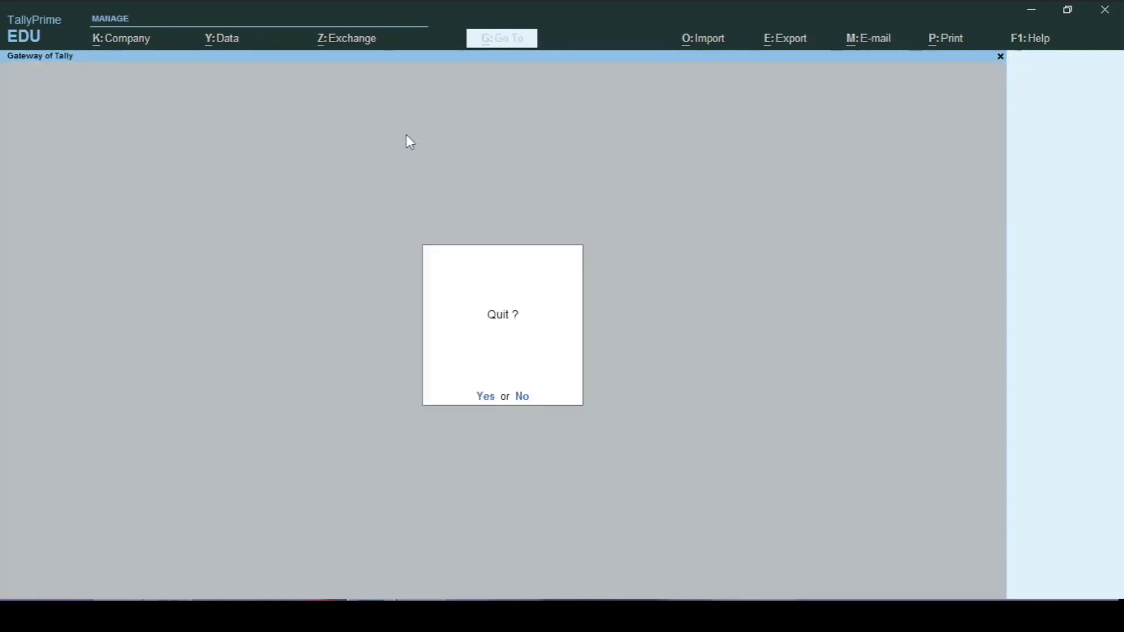
pyautogui.press('n')
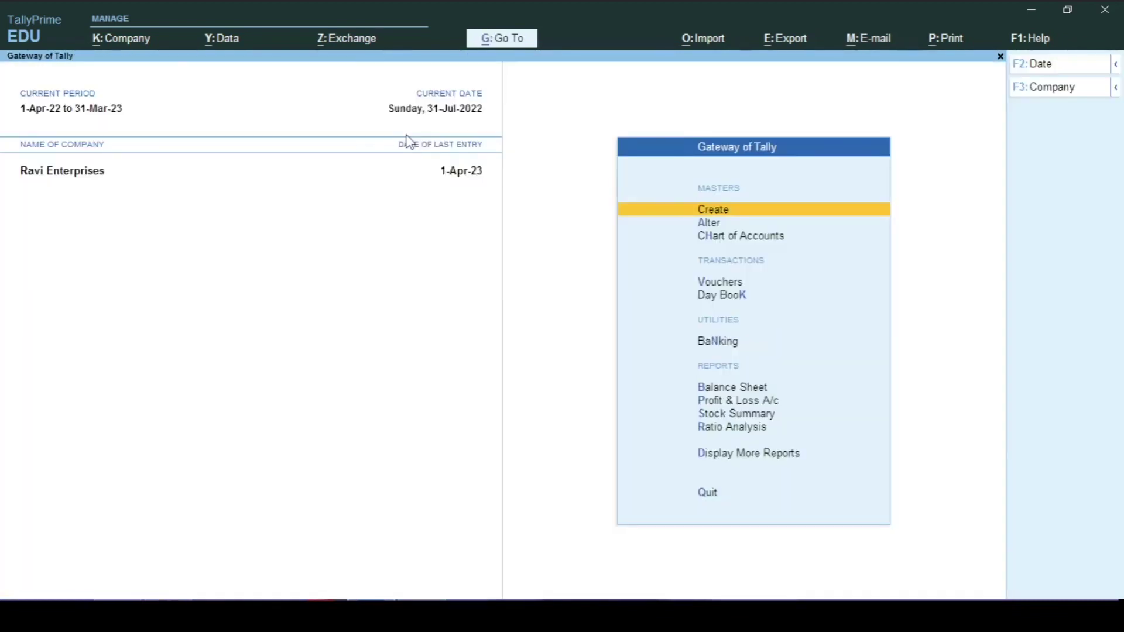
# Open GST Rate Setup from the GST statutory reports
pyautogui.press('d')
pyautogui.press('Escape')
pyautogui.press('d')
pyautogui.press('u')
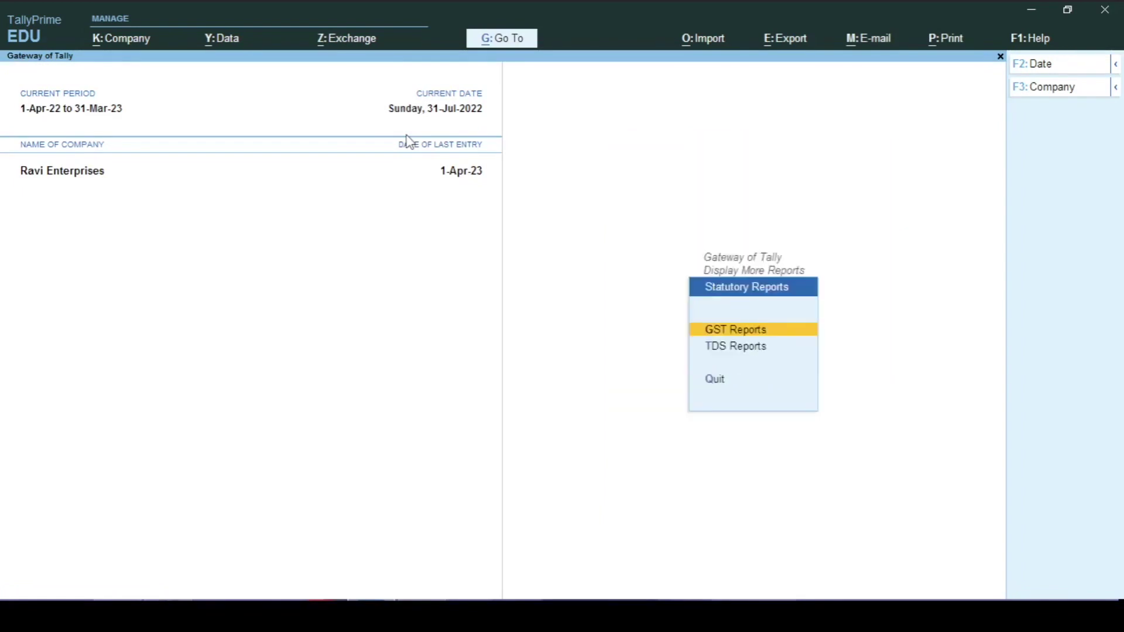
pyautogui.press('Return')
pyautogui.press('Down')
pyautogui.press('Down')
pyautogui.press('Down')
pyautogui.press('Down')
pyautogui.press('Down')
pyautogui.press('Down')
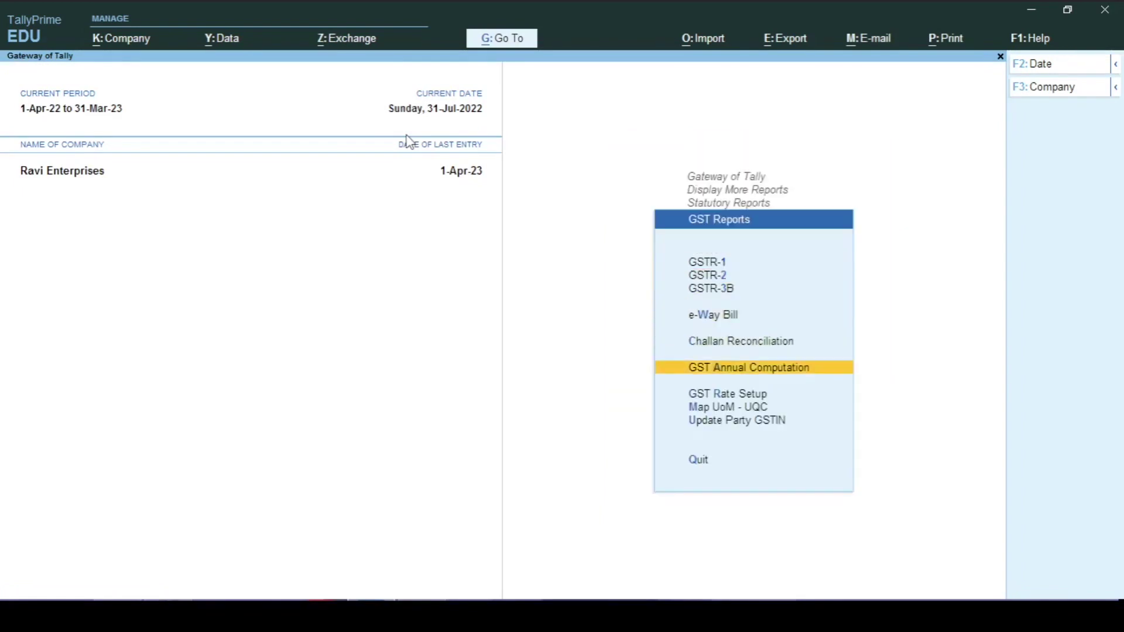
pyautogui.press('Return')
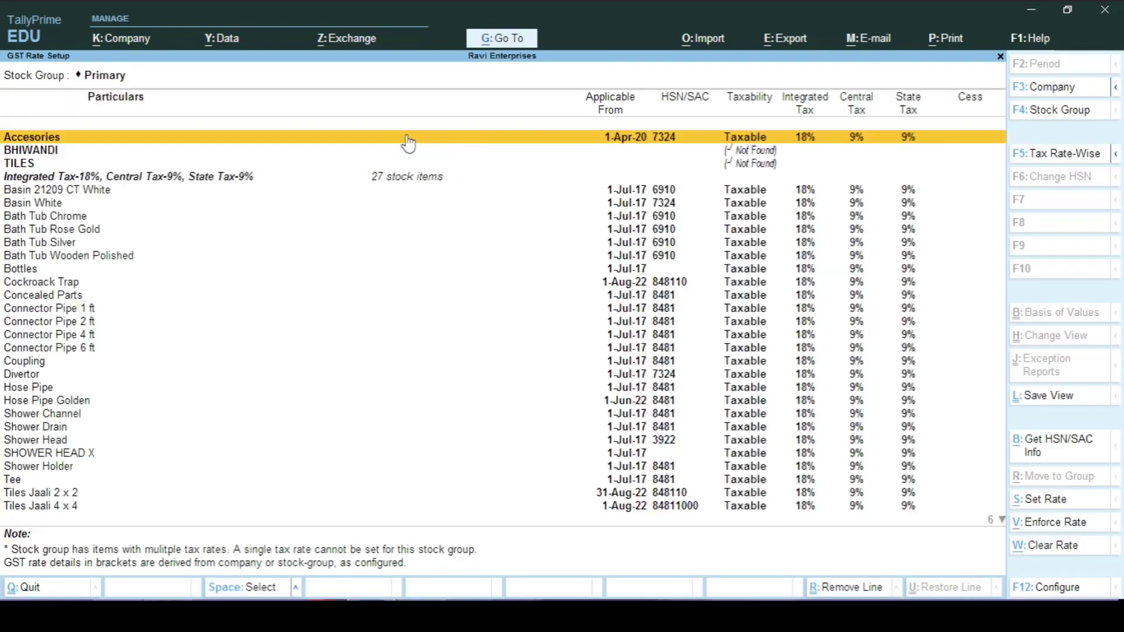
# Open the GST details of Bath Tub Rose Gold and set its HSN/SAC code to 691090
pyautogui.press('Down')
pyautogui.press('Down')
pyautogui.press('Down')
pyautogui.press('Down')
pyautogui.press('Down')
pyautogui.press('Down')
pyautogui.press('Down')
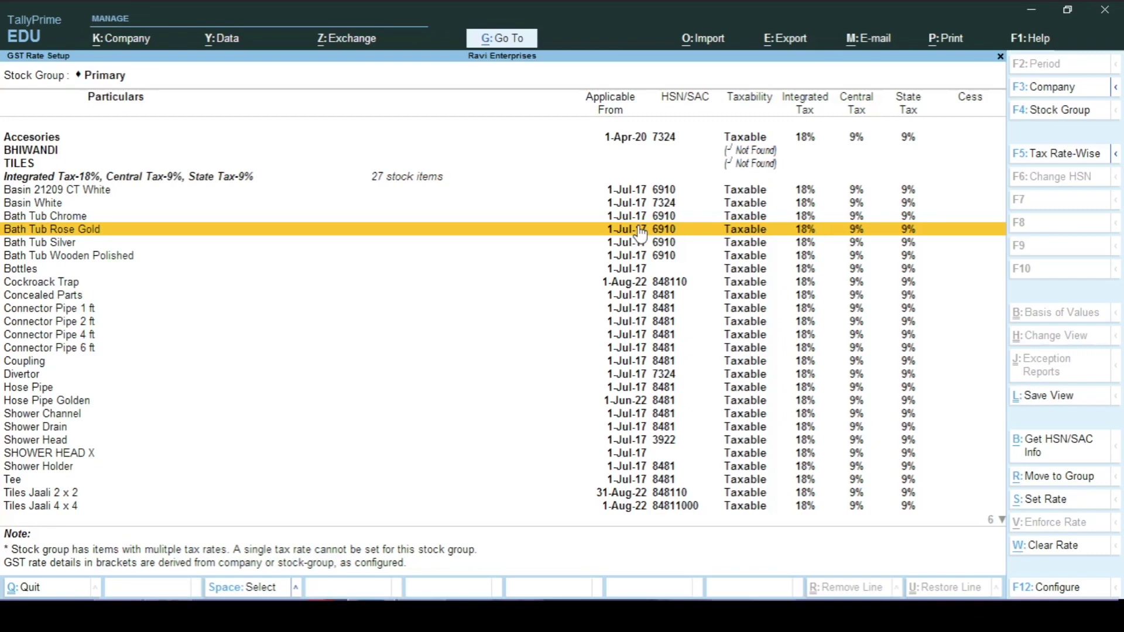
pyautogui.click(640, 234)
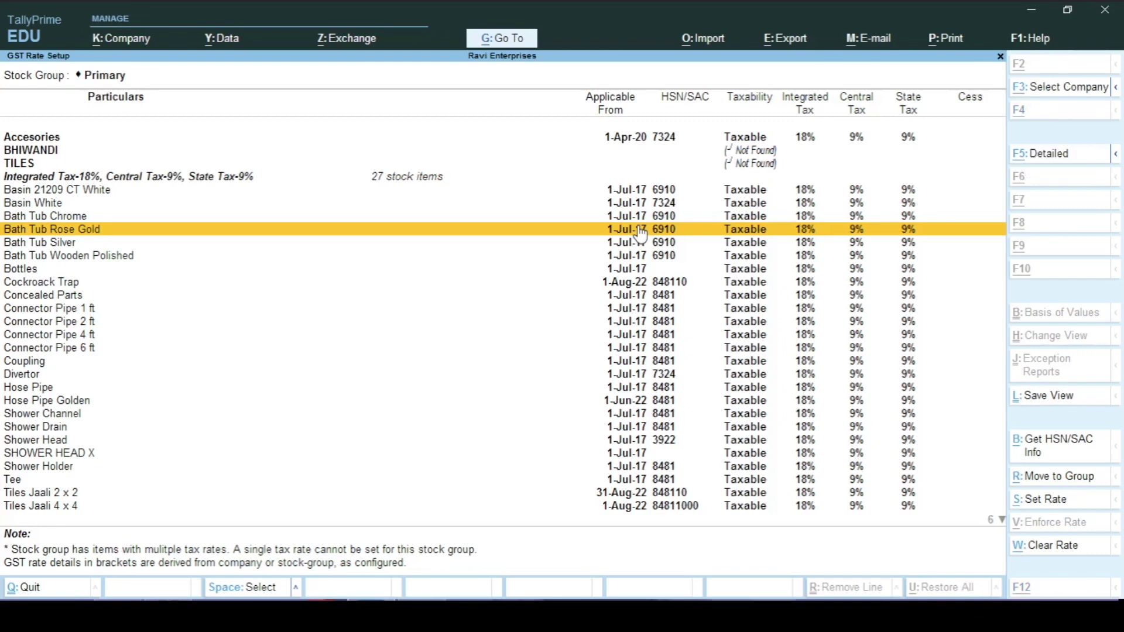
pyautogui.press('Return')
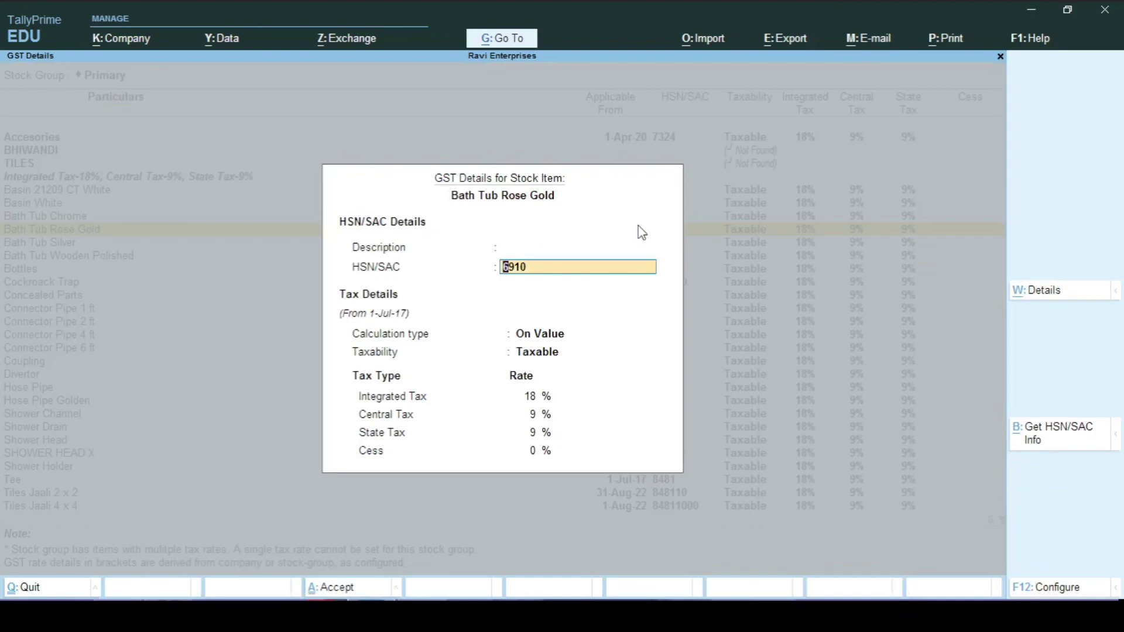
pyautogui.write('90')
pyautogui.press('Return')
pyautogui.press('Return')
pyautogui.press('Return')
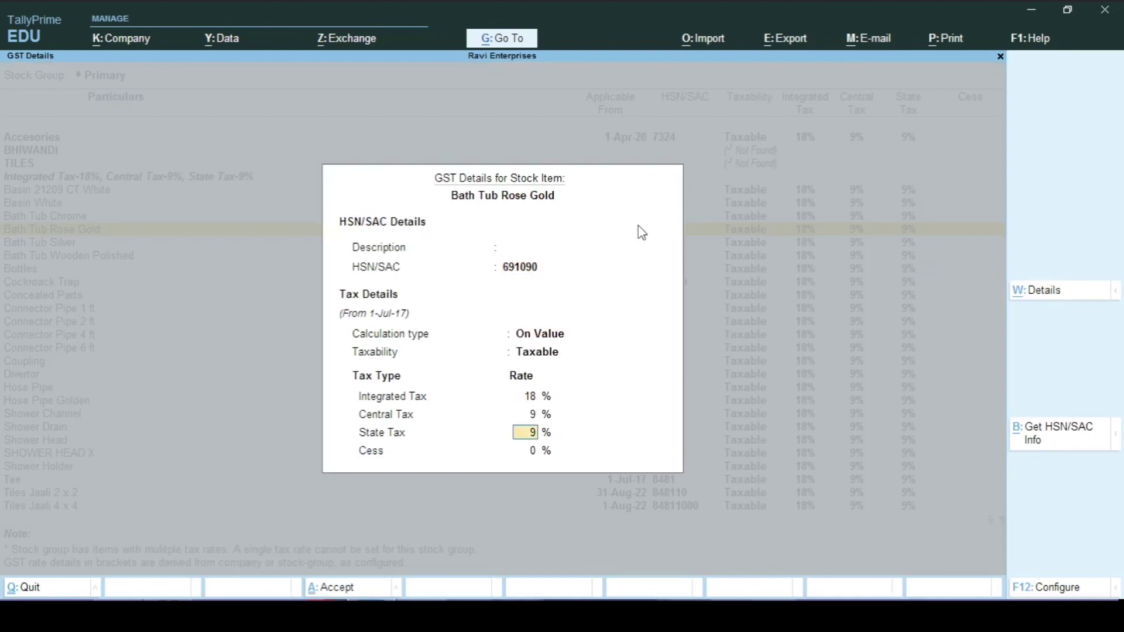
# Keep Bath Tub Rose Gold's tax rates, make the revised details applicable from 1-Aug-22, and accept them
pyautogui.press('Return')
pyautogui.press('Return')
pyautogui.write('1/8/222')
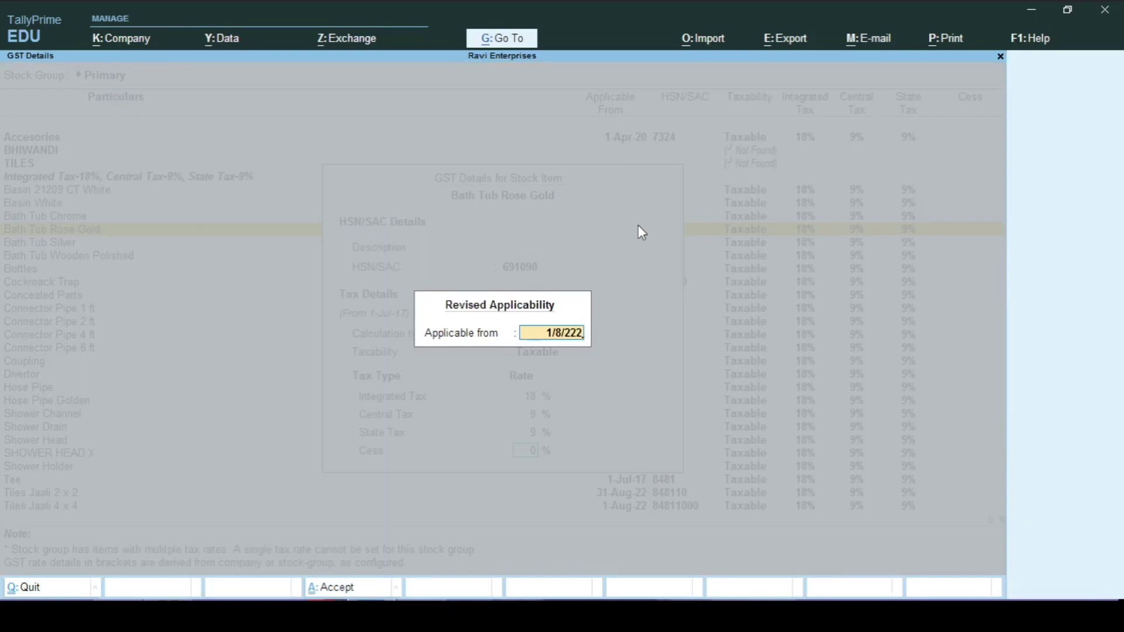
pyautogui.press('Return')
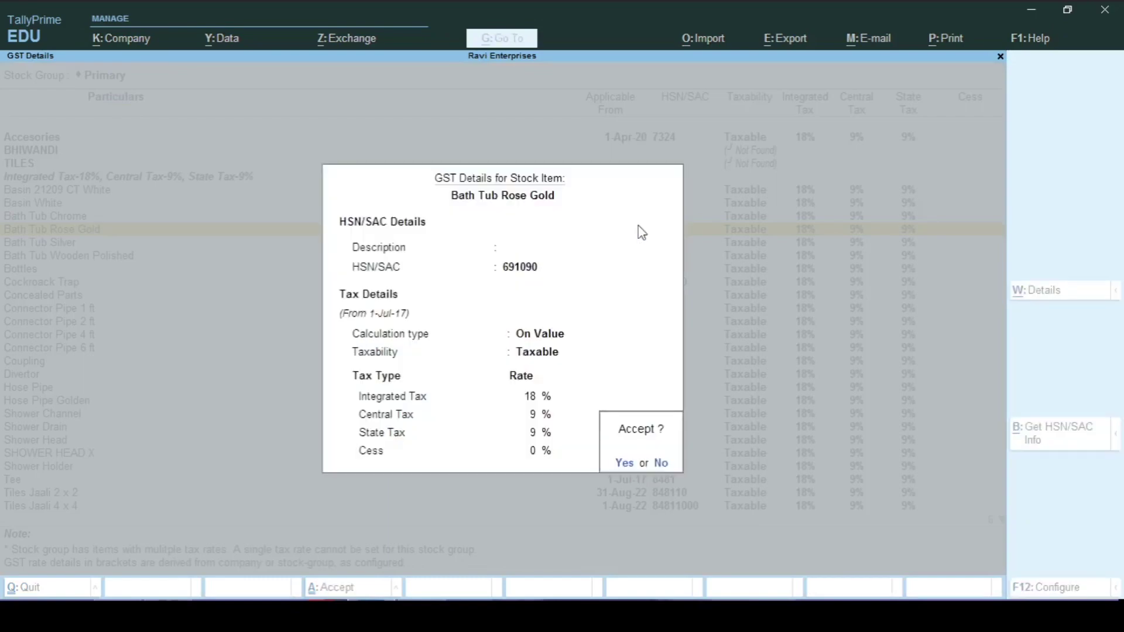
pyautogui.press('Return')
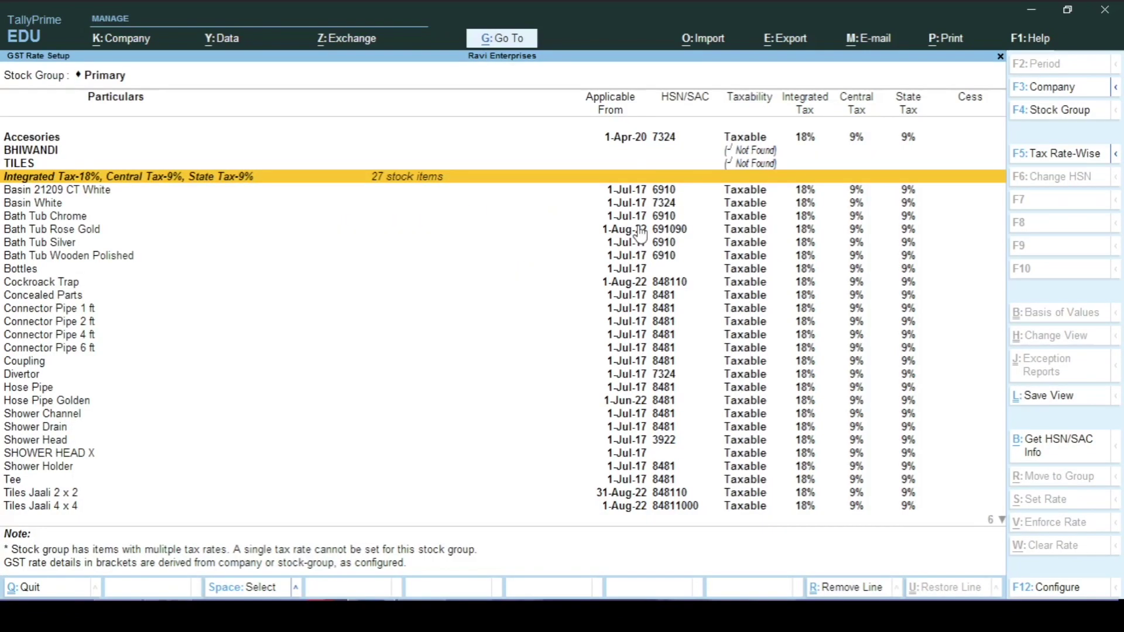
# Open the GST details of Basin 21209 CT White and set its HSN/SAC code to 691090
pyautogui.press('Down')
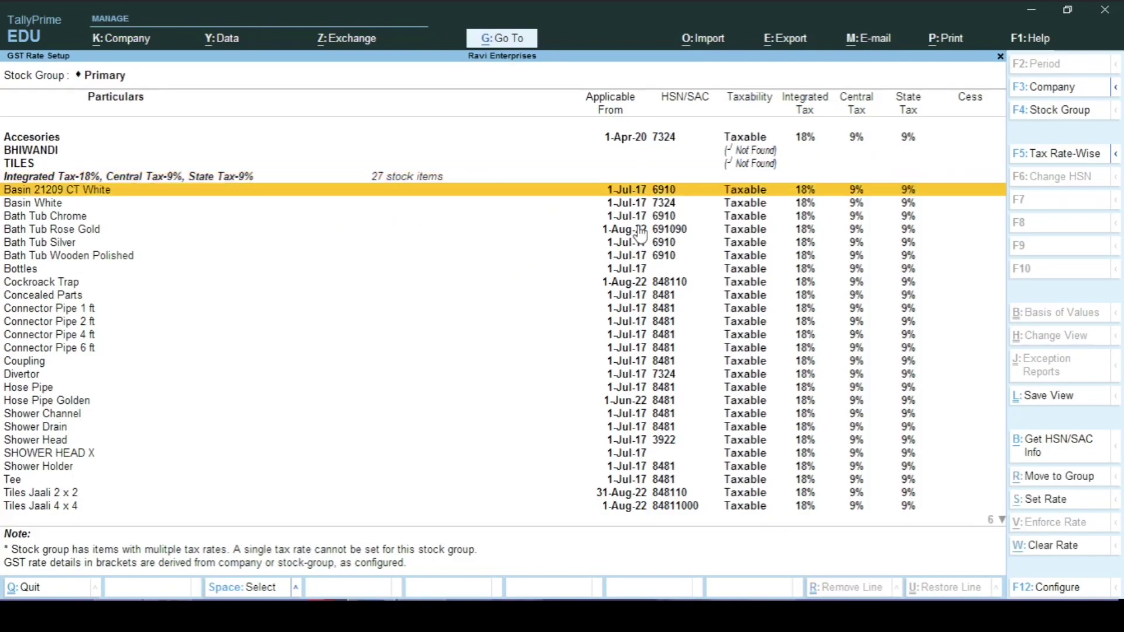
pyautogui.press('Return')
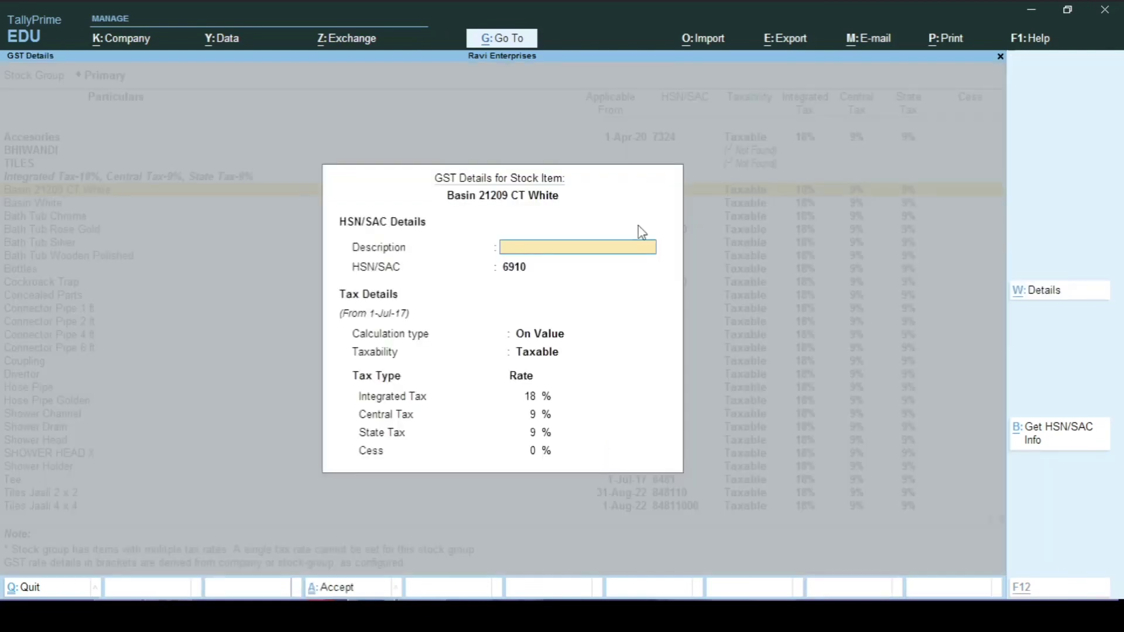
pyautogui.press('Return')
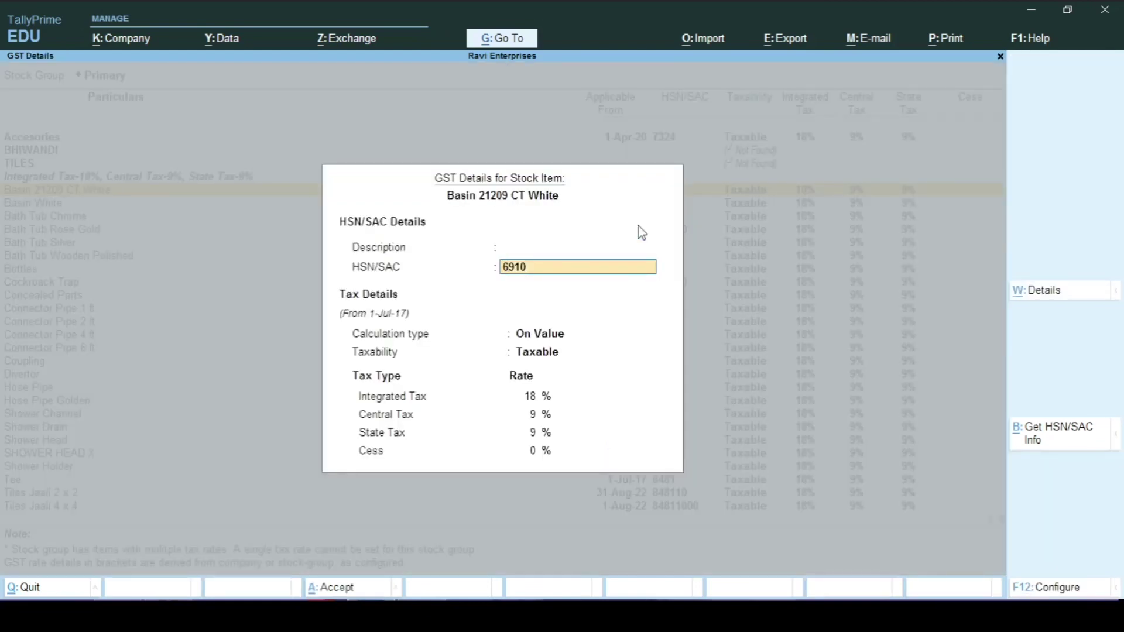
pyautogui.write('90')
pyautogui.press('Return')
pyautogui.press('Return')
pyautogui.press('Return')
pyautogui.press('Return')
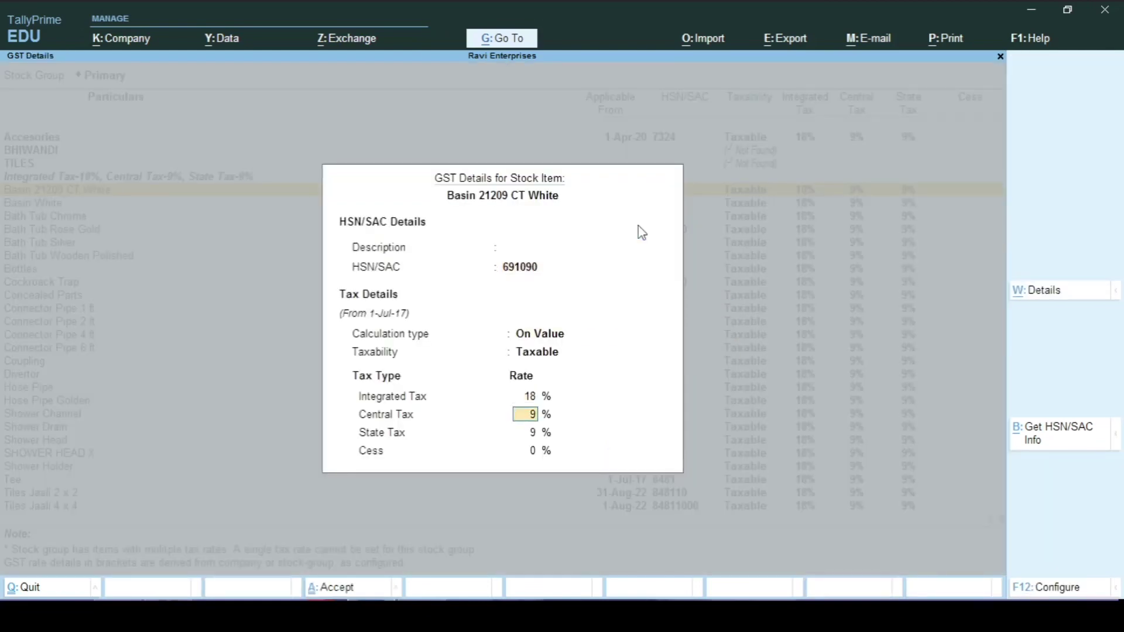
# Keep Basin 21209 CT White's tax rates, make the revised details applicable from 1-Aug-22, and accept them
pyautogui.press('Return')
pyautogui.press('Return')
pyautogui.press('Return')
pyautogui.write('1/8/22')
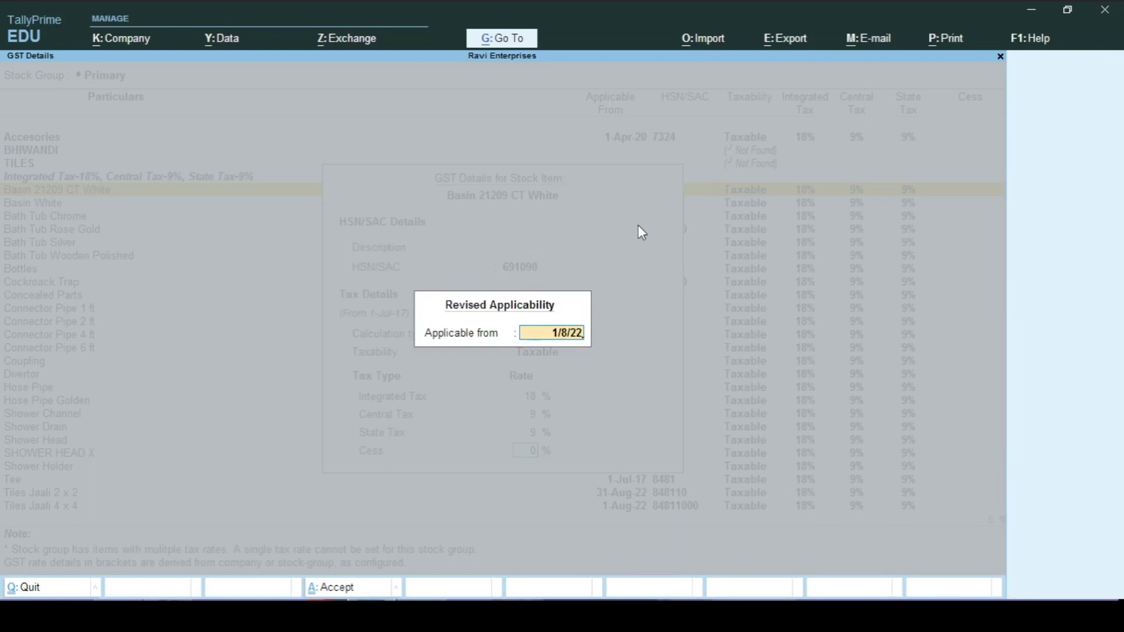
pyautogui.press('Return')
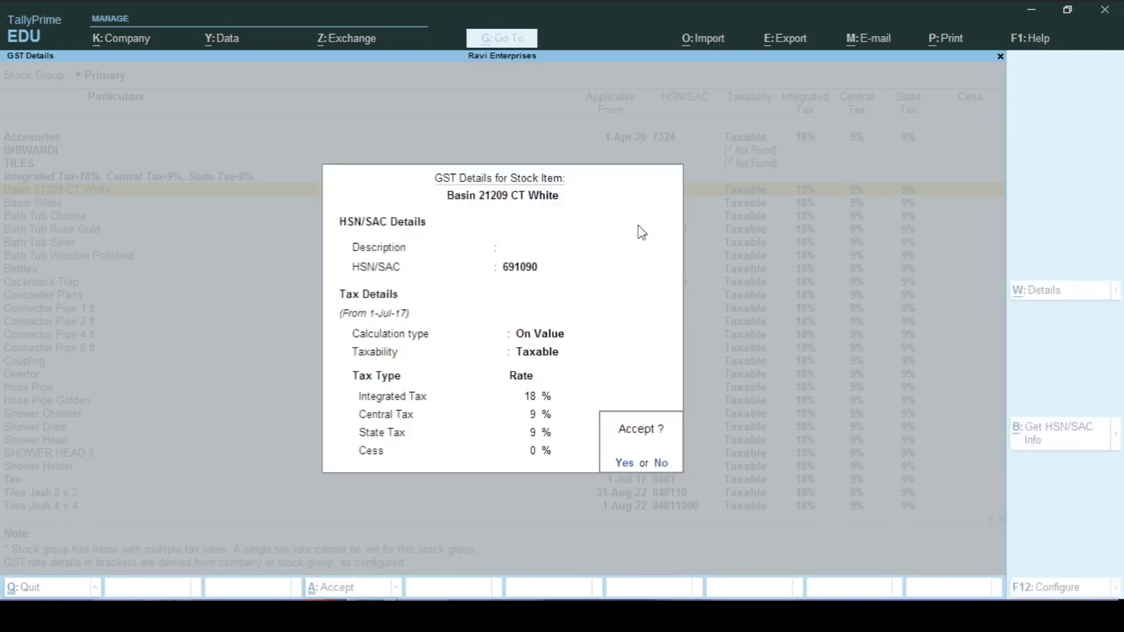
pyautogui.press('Return')
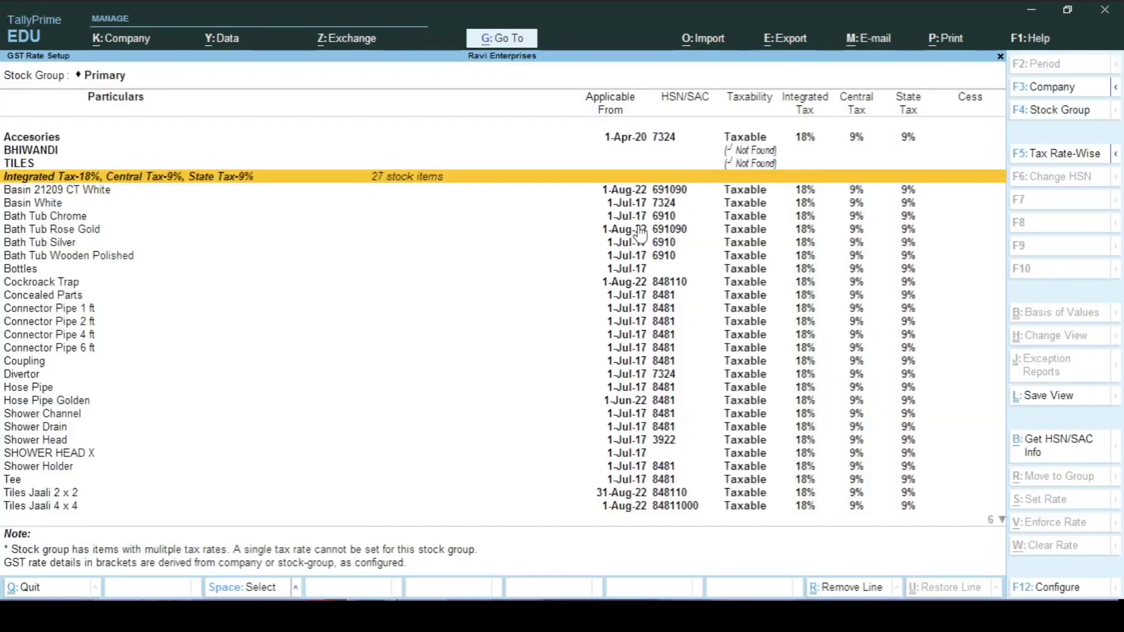
# Look through the stock item list in GST Rate Setup to review each item's HSN/SAC code and applicable date
pyautogui.press('Down')
pyautogui.press('Down')
pyautogui.press('Down')
pyautogui.press('Down')
pyautogui.press('Down')
pyautogui.press('Down')
pyautogui.press('Down')
pyautogui.press('Down')
pyautogui.press('Down')
pyautogui.press('Down')
pyautogui.press('Down')
pyautogui.press('Down')
pyautogui.press('Down')
pyautogui.press('Down')
pyautogui.press('Down')
pyautogui.press('Down')
pyautogui.press('Down')
pyautogui.press('Down')
pyautogui.press('Down')
pyautogui.press('Down')
pyautogui.press('Down')
pyautogui.press('Down')
pyautogui.press('Down')
pyautogui.press('Down')
pyautogui.press('Down')
pyautogui.press('Down')
pyautogui.press('Down')
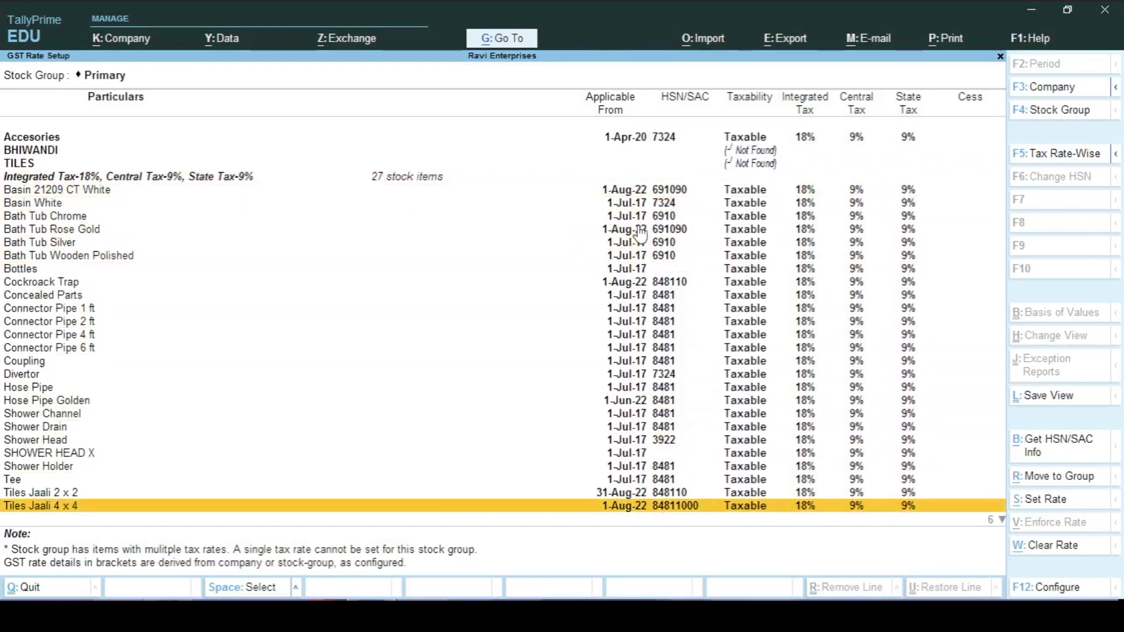
pyautogui.press('Up')
pyautogui.press('Up')
pyautogui.press('Up')
pyautogui.press('Up')
pyautogui.press('Up')
pyautogui.press('Up')
pyautogui.press('Up')
pyautogui.press('Up')
pyautogui.press('Up')
pyautogui.press('Up')
pyautogui.press('Up')
pyautogui.press('Up')
pyautogui.press('Up')
pyautogui.press('Up')
pyautogui.press('Up')
pyautogui.press('Up')
pyautogui.press('Up')
pyautogui.press('Up')
pyautogui.press('Up')
pyautogui.press('Up')
pyautogui.press('Up')
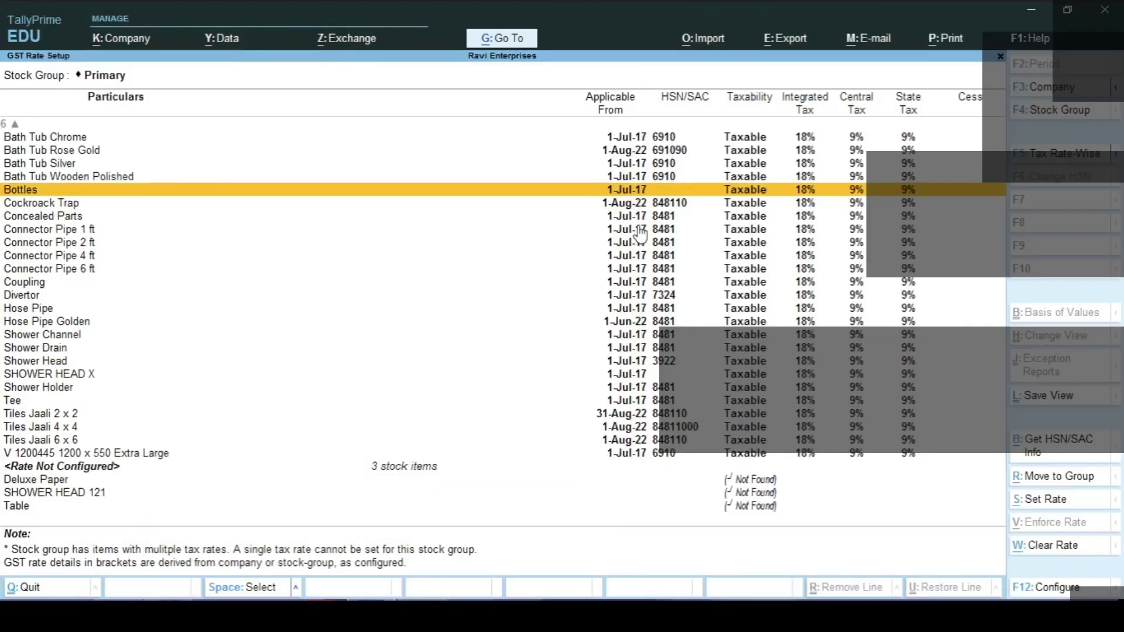